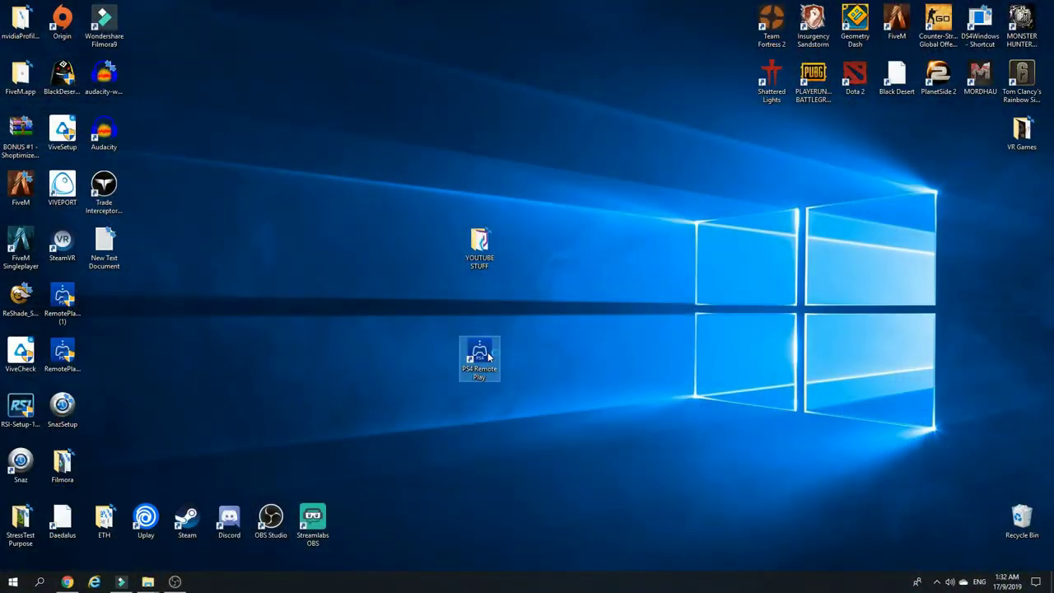
- Launch PS4 Remote Play from its desktop icon and open its Settings
double_click(480, 355)
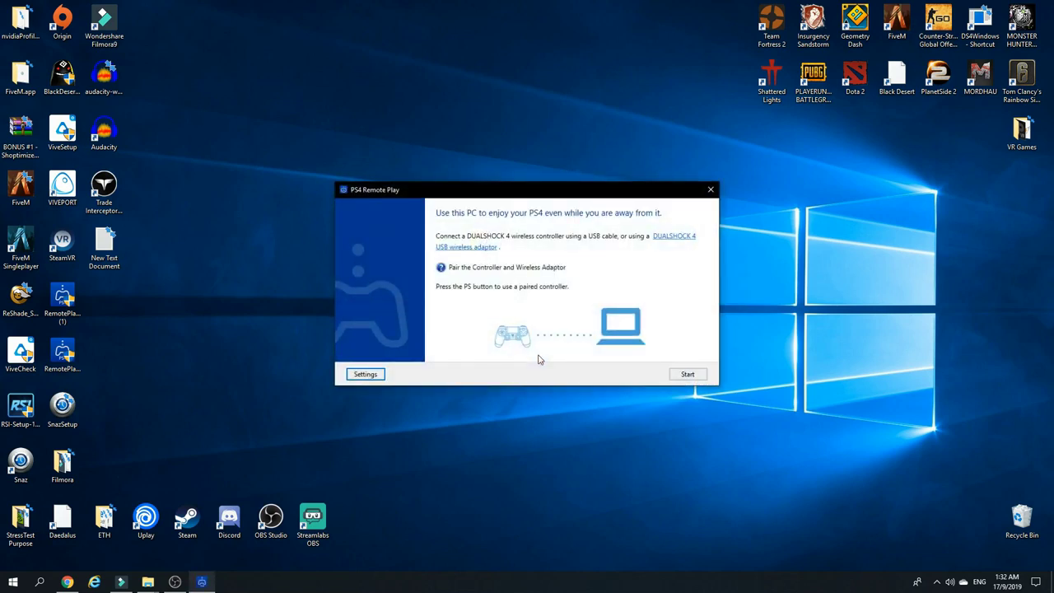
click(365, 375)
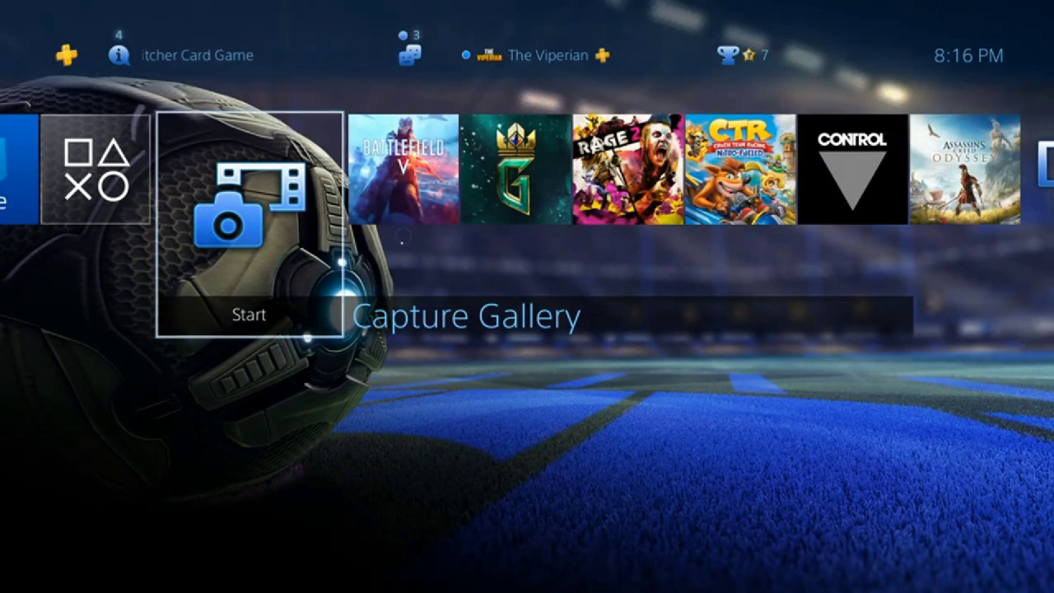
- Go to Settings > Account Management > Activate as Your Primary PS4 and activate it
key(Up)
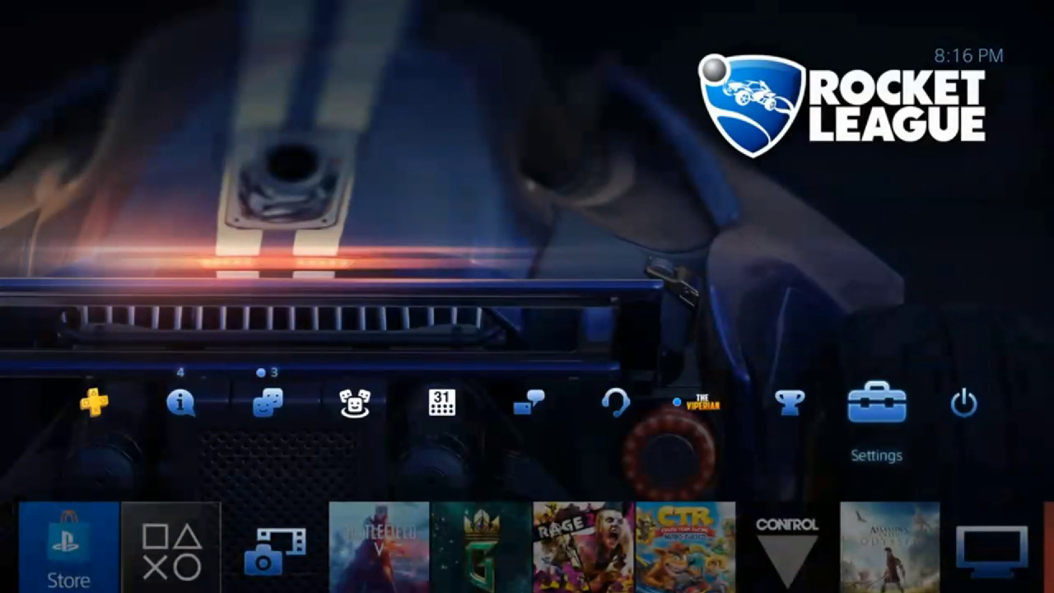
key(Return)
key(Down)
key(Down)
key(Down)
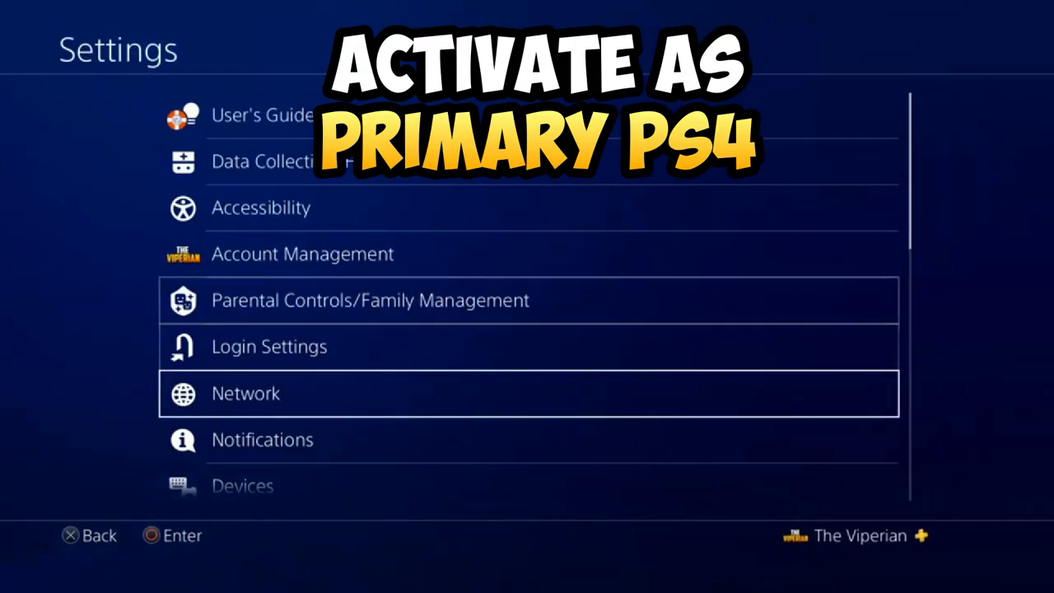
key(Up)
key(Up)
key(Up)
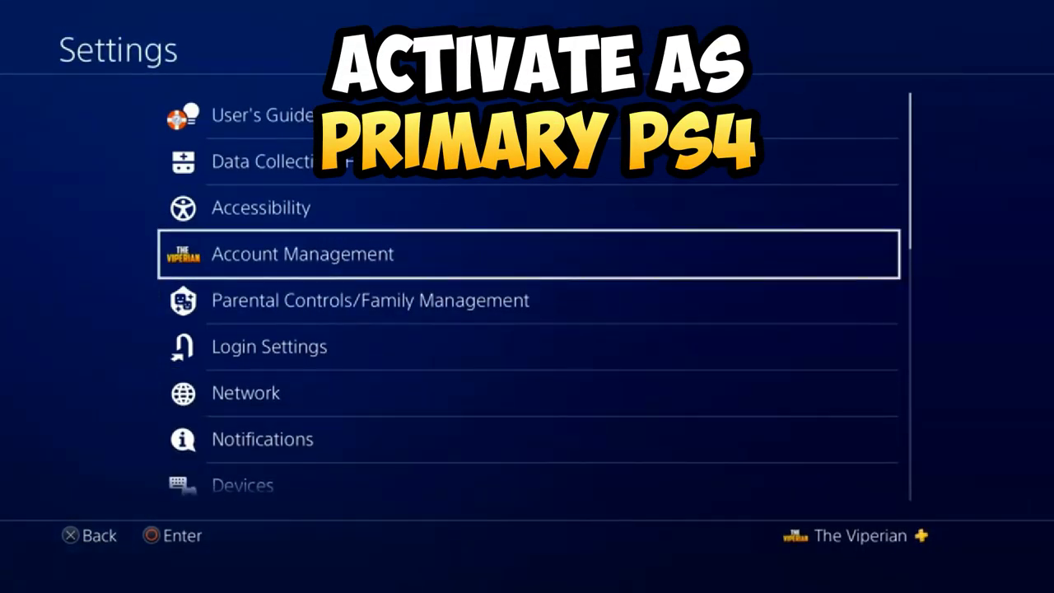
key(Return)
key(Down)
key(Down)
key(Down)
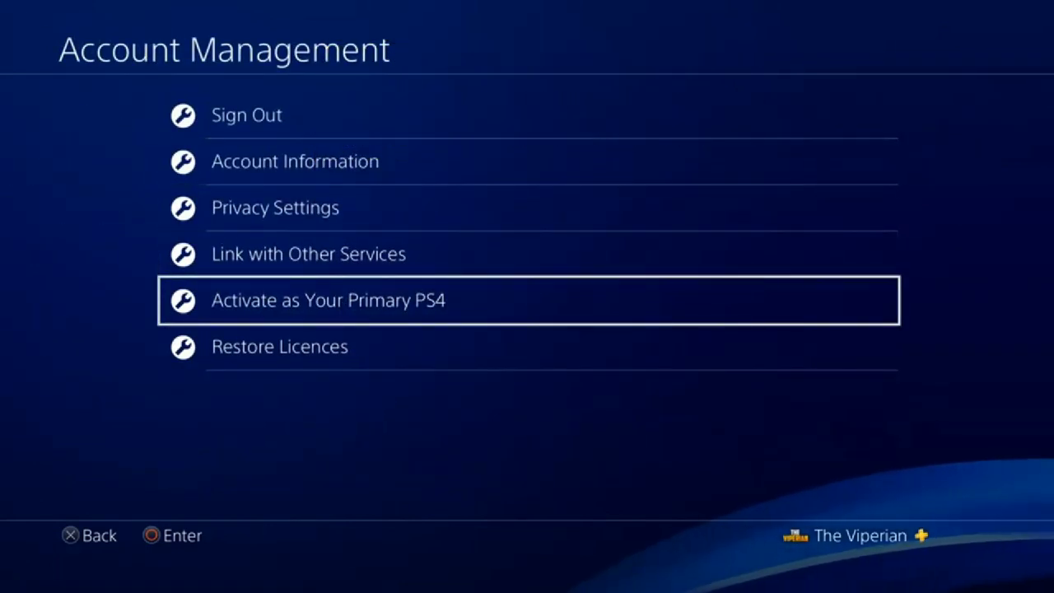
key(Return)
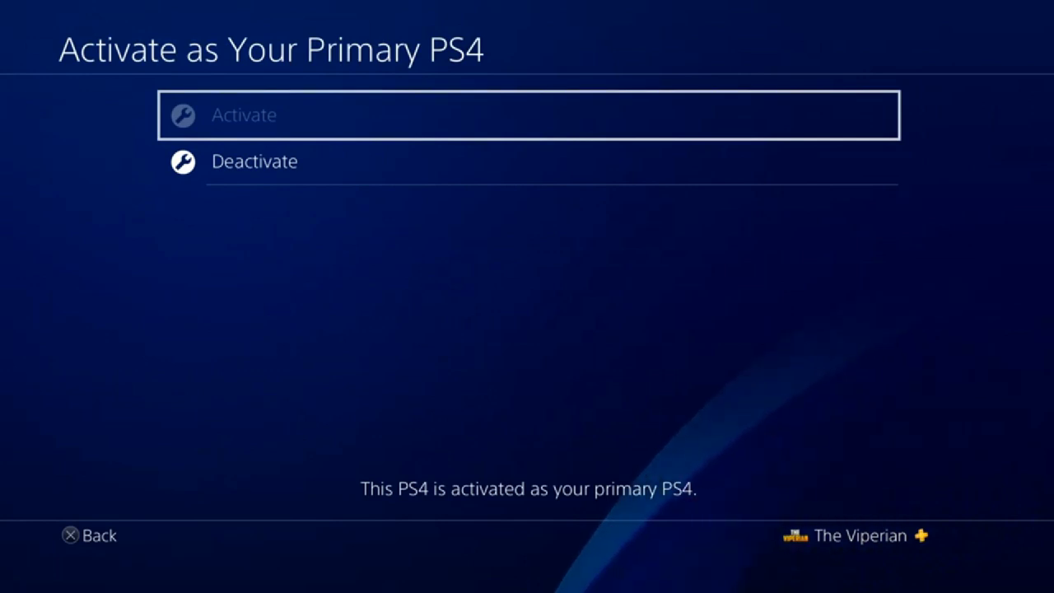
- Return to the Settings list and open Remote Play Connection Settings
key(Escape)
key(Escape)
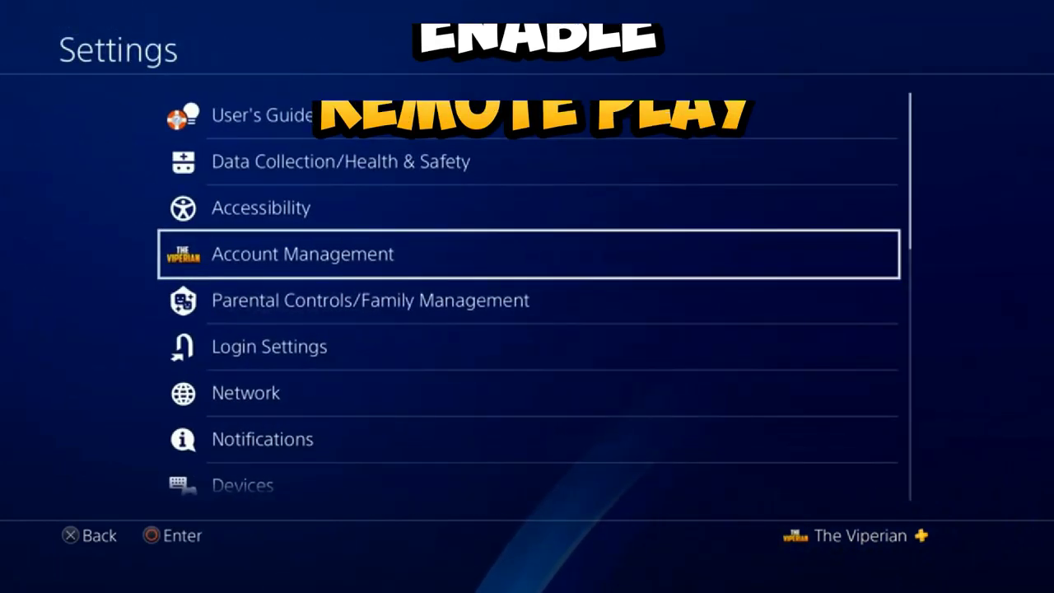
key(Down)
key(Down)
key(Down)
key(Down)
key(Down)
key(Down)
key(Down)
key(Down)
key(Down)
key(Down)
key(Down)
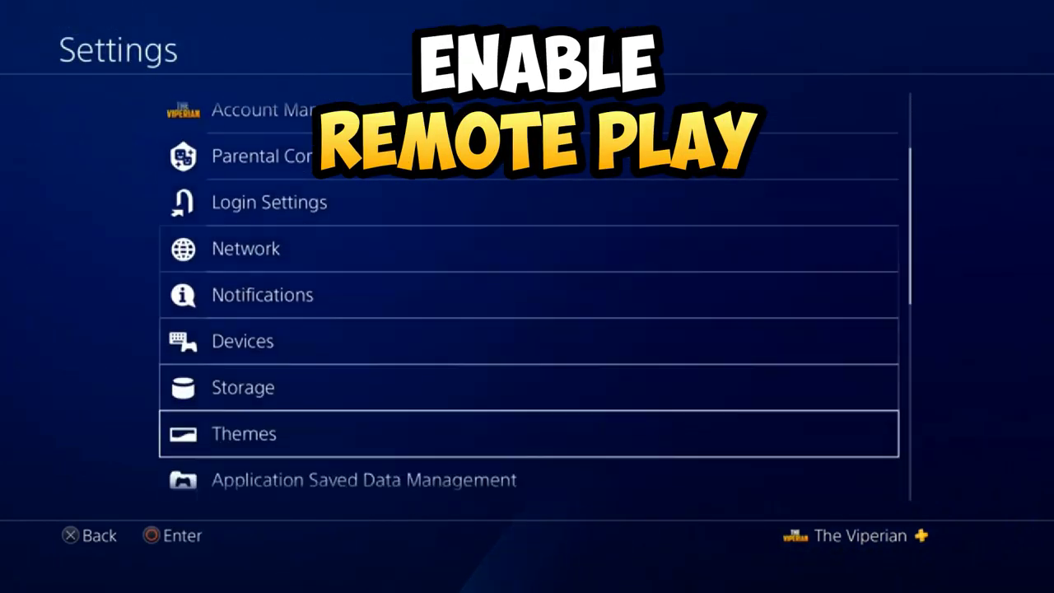
key(Down)
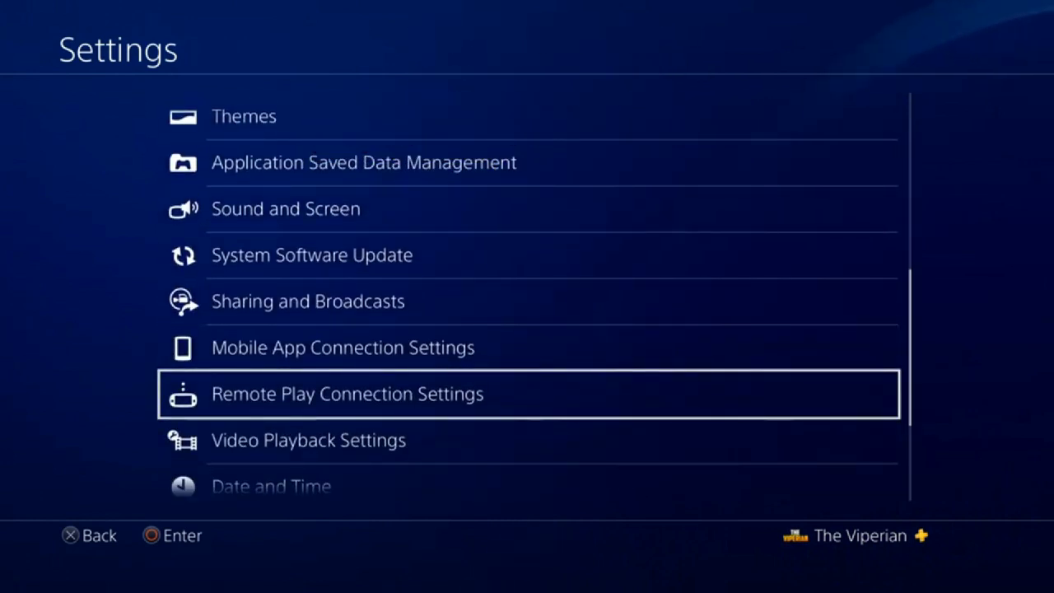
key(Return)
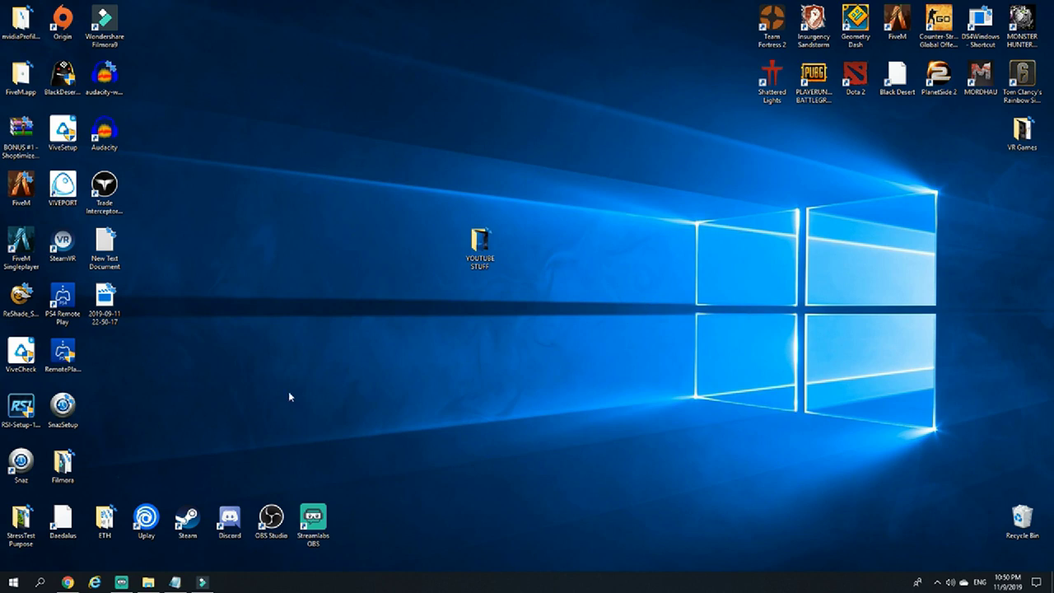
- Move the PS4 Remote Play shortcut, relaunch the app and open its settings dialog
drag(63, 301, 480, 356)
double_click(479, 354)
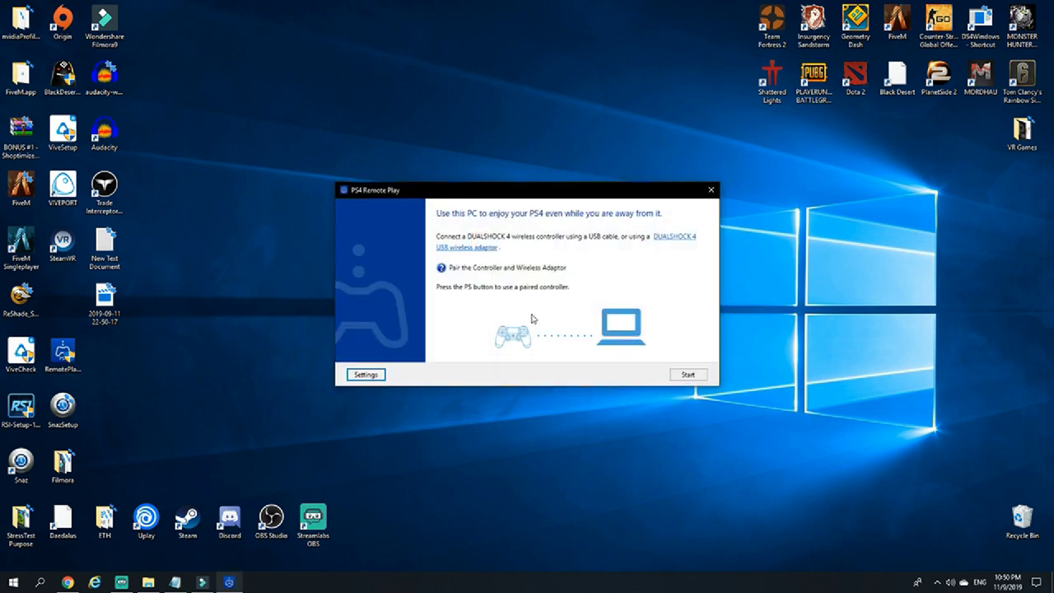
click(366, 374)
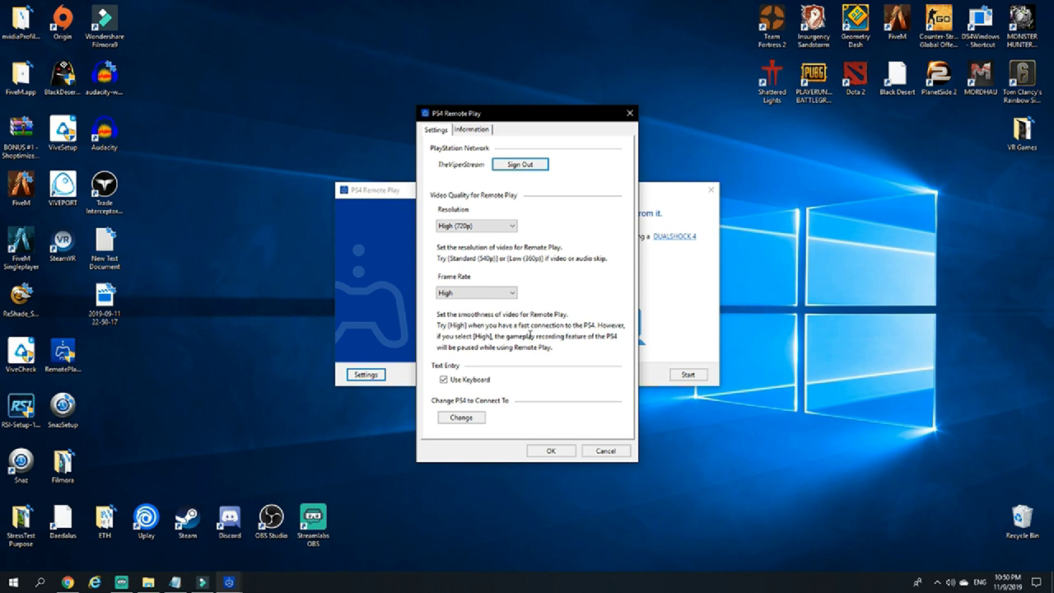
- Leave resolution at High (720p) and frame rate at High, then save with OK
click(502, 233)
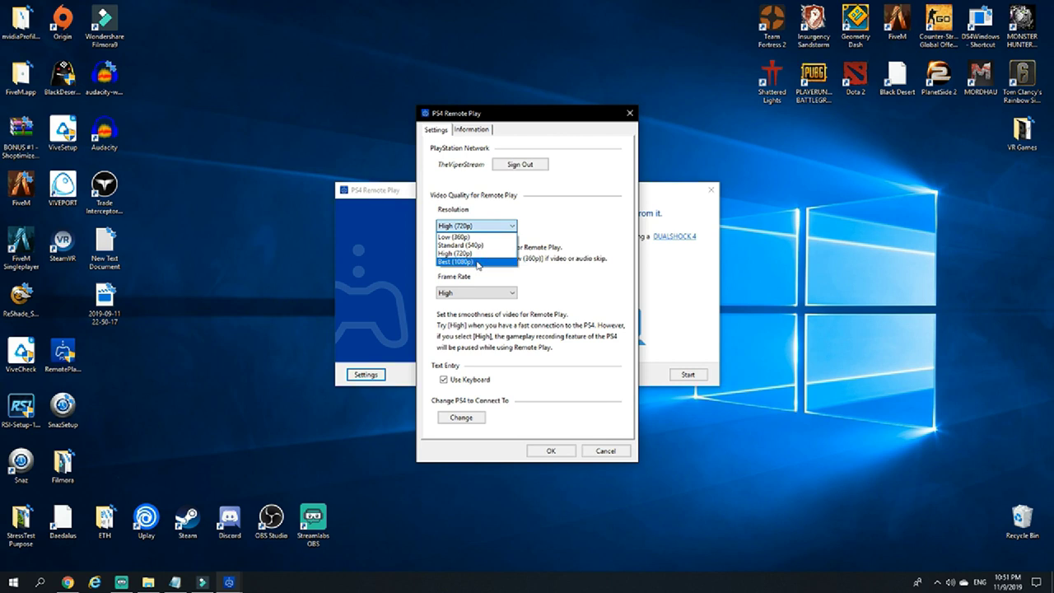
click(531, 283)
click(481, 293)
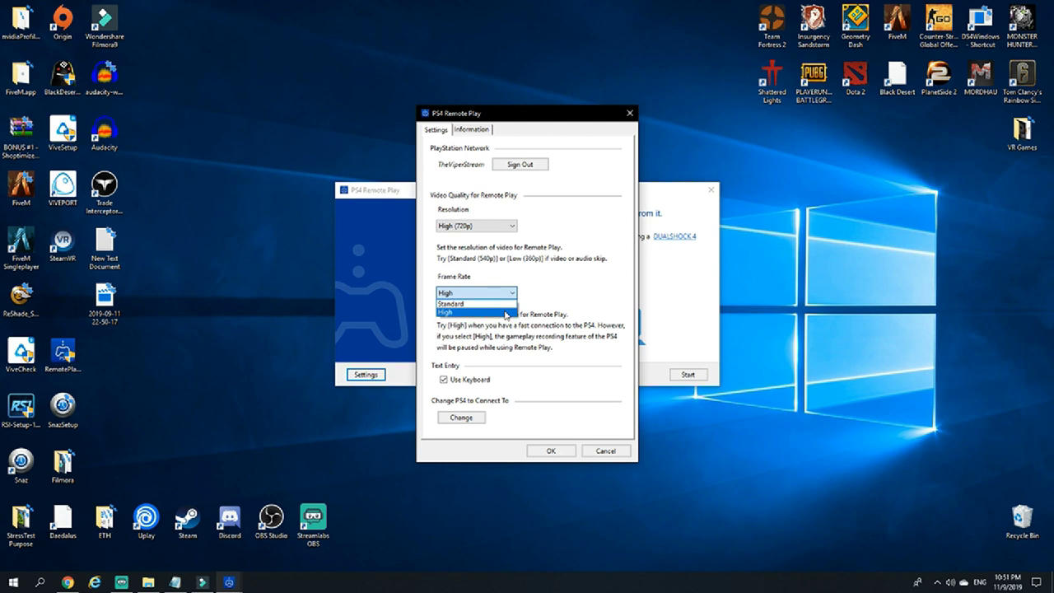
click(496, 312)
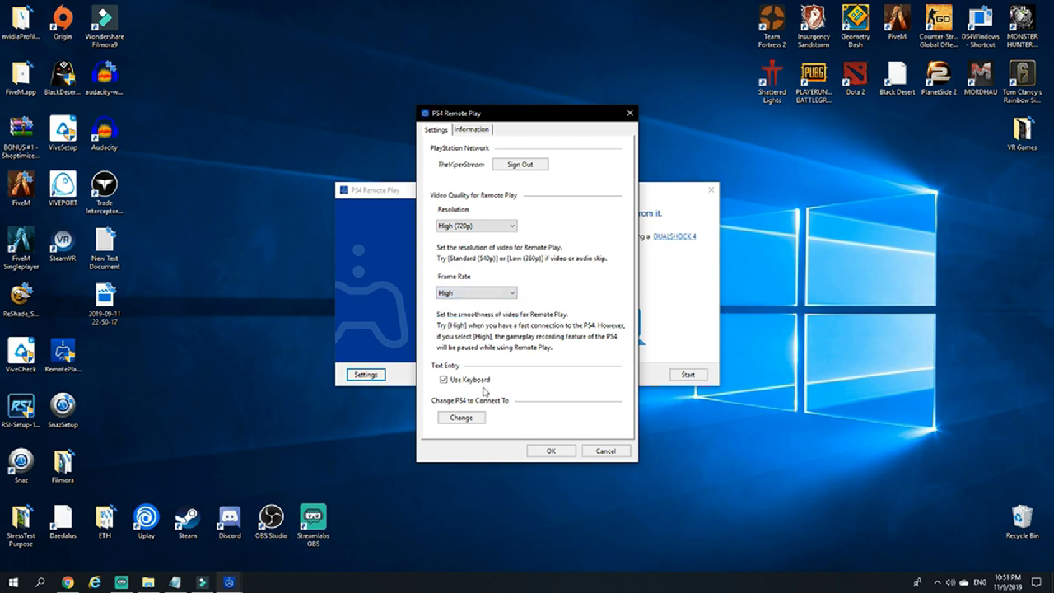
click(553, 451)
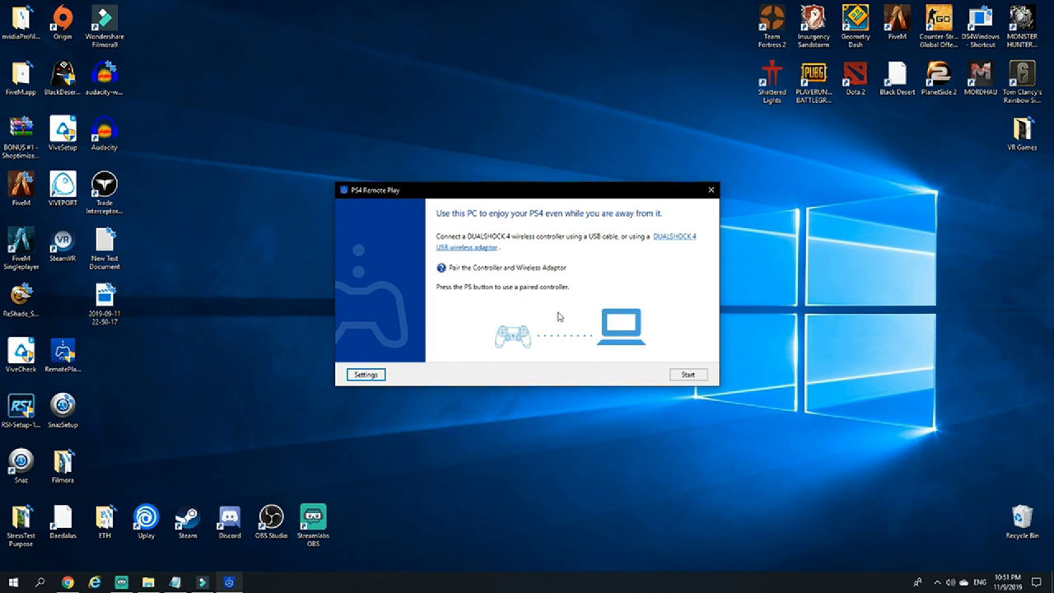
- Start Remote Play so it searches for and connects to the PS4
click(682, 375)
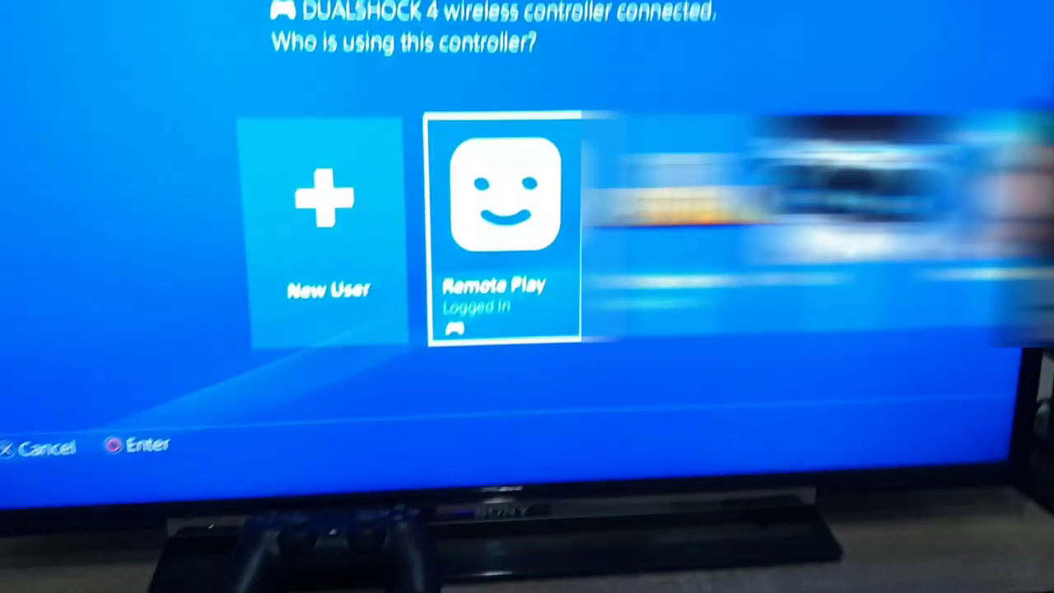
- On 'Who is using this controller?', select the main user profile and log in
key(Right)
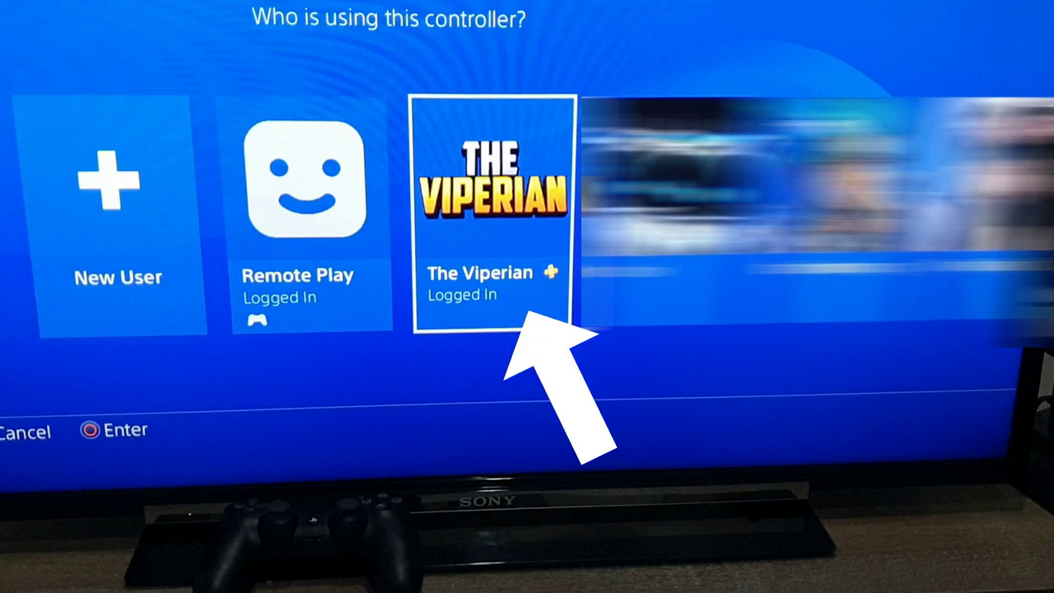
key(Return)
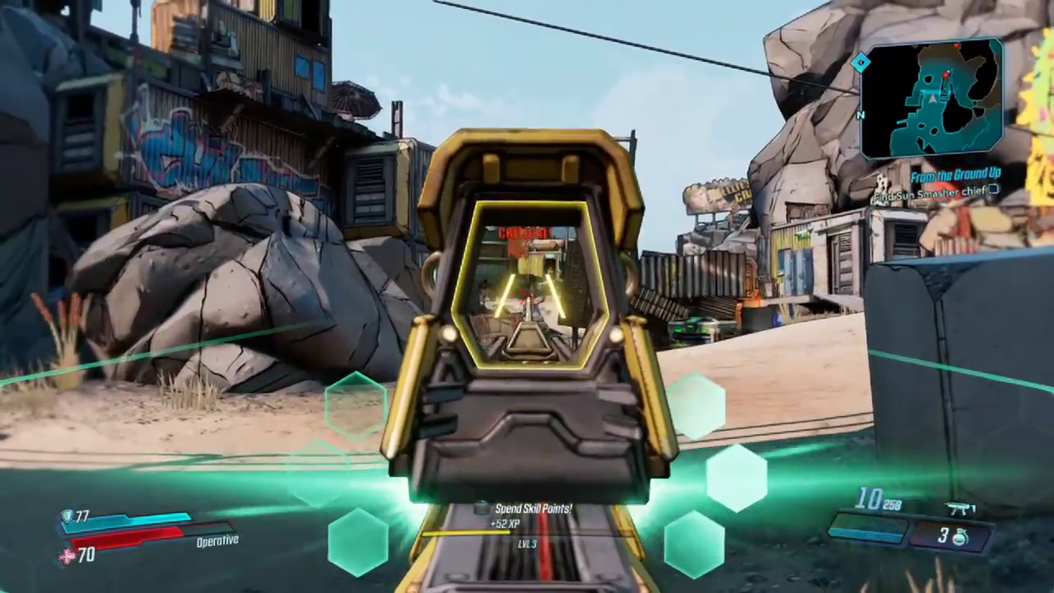
- Reload, aim and fire at enemies in the streamed Borderlands 3 gameplay
key(r)
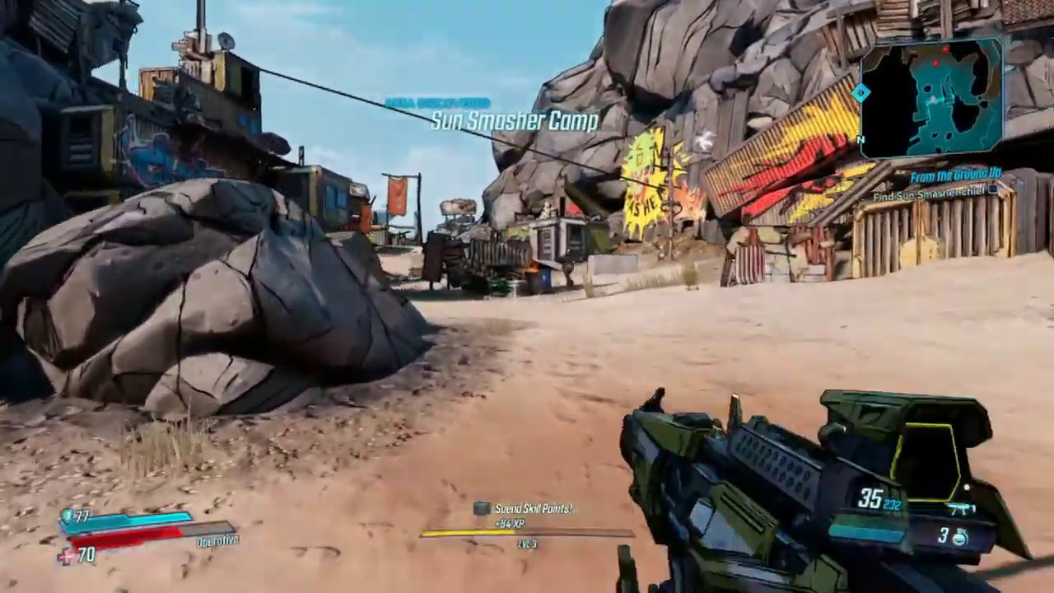
right_click(527, 297)
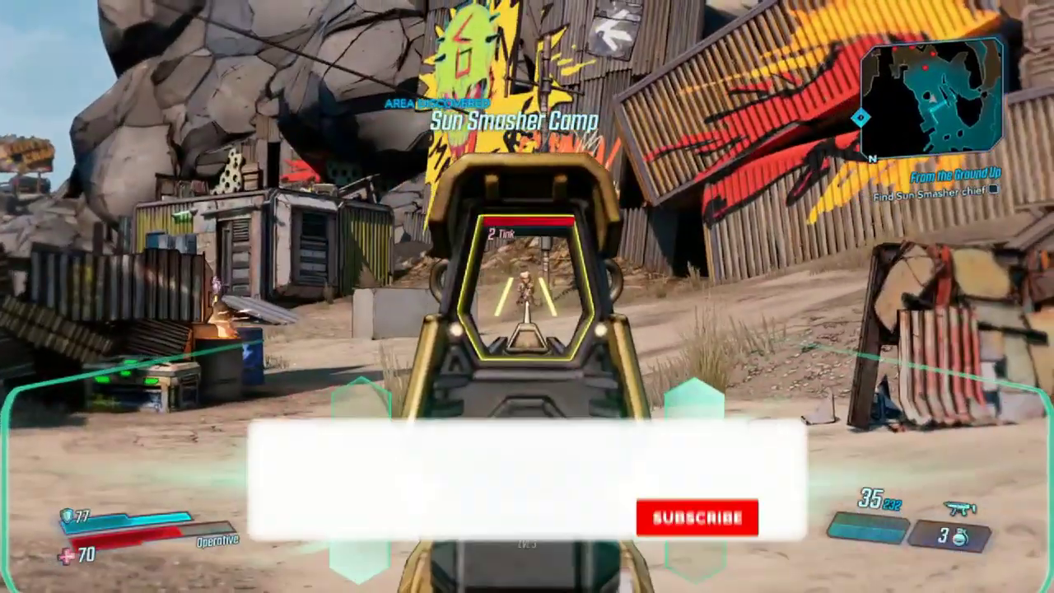
click(527, 296)
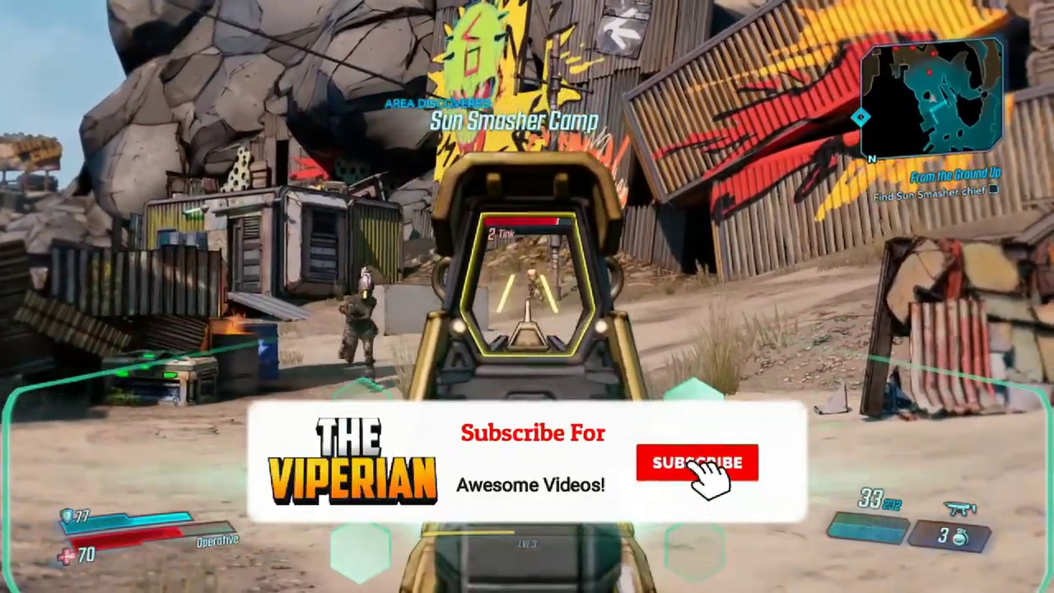
click(527, 297)
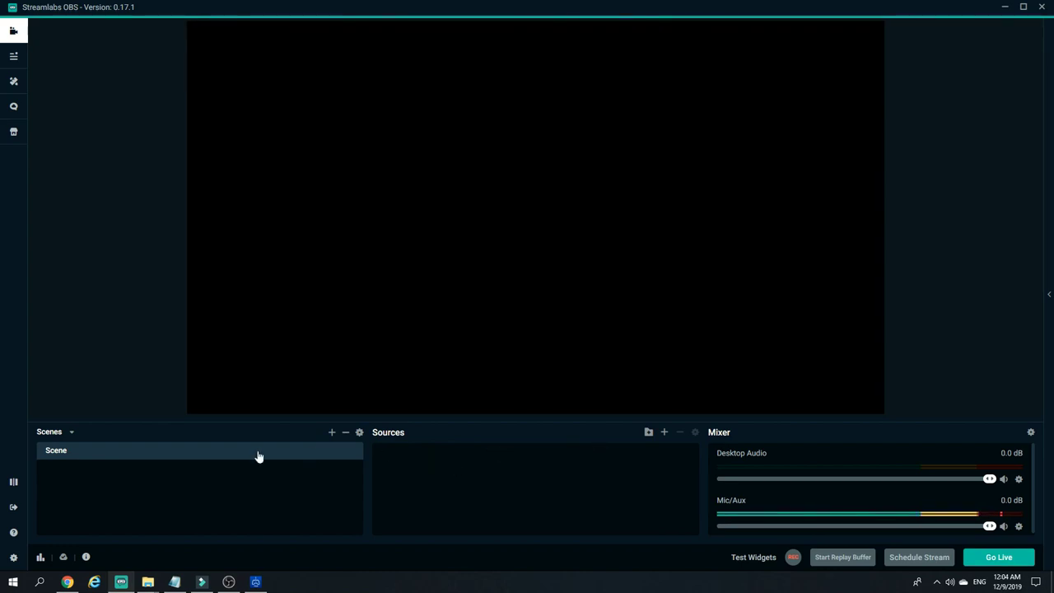
- Add a Window Capture source and replace its default name with 'PS4 Remote Play'
mouse_move(385, 436)
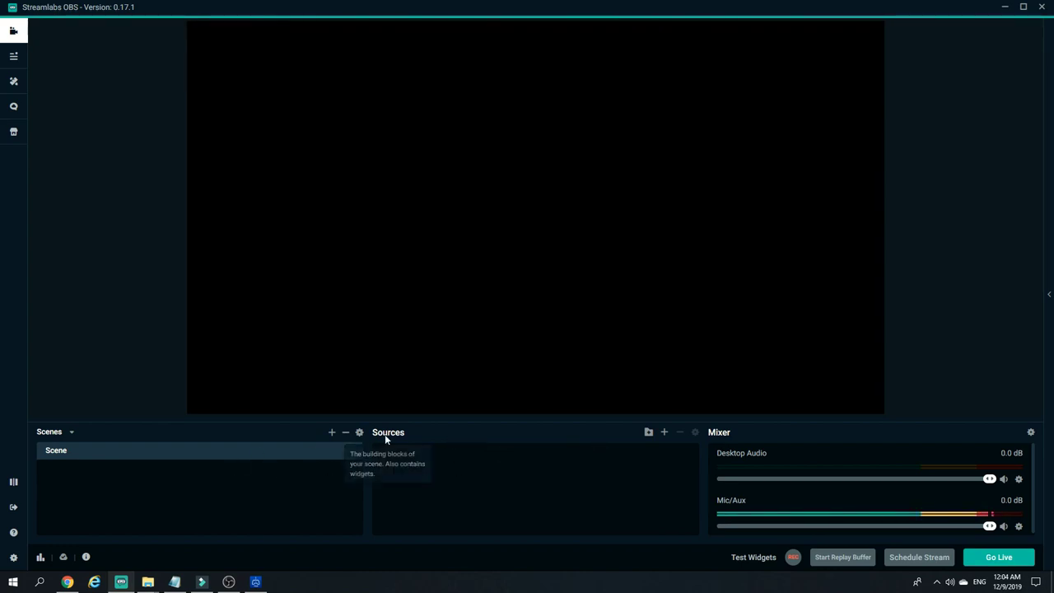
click(665, 434)
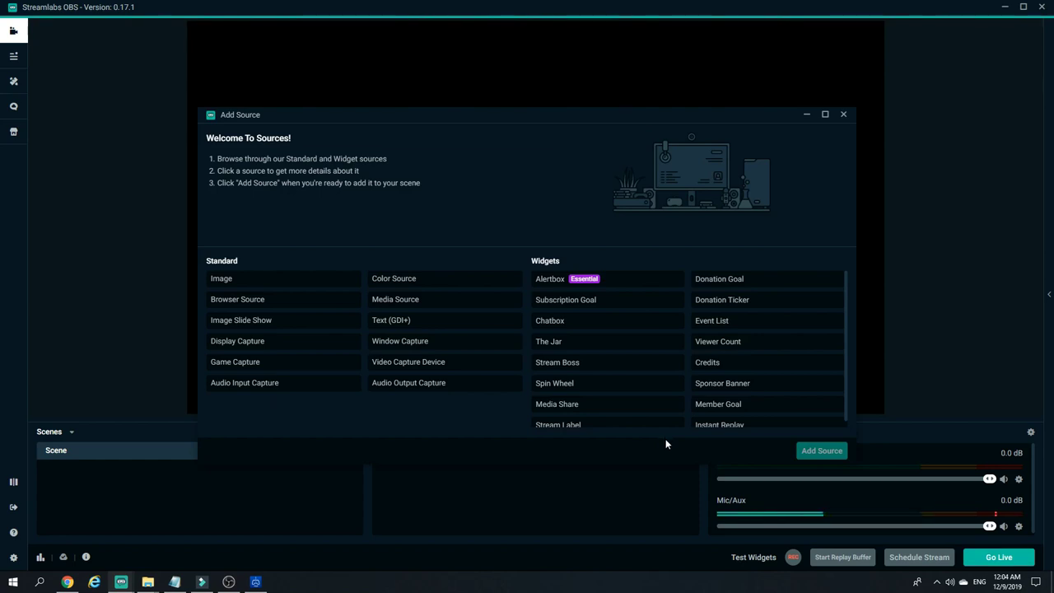
click(414, 342)
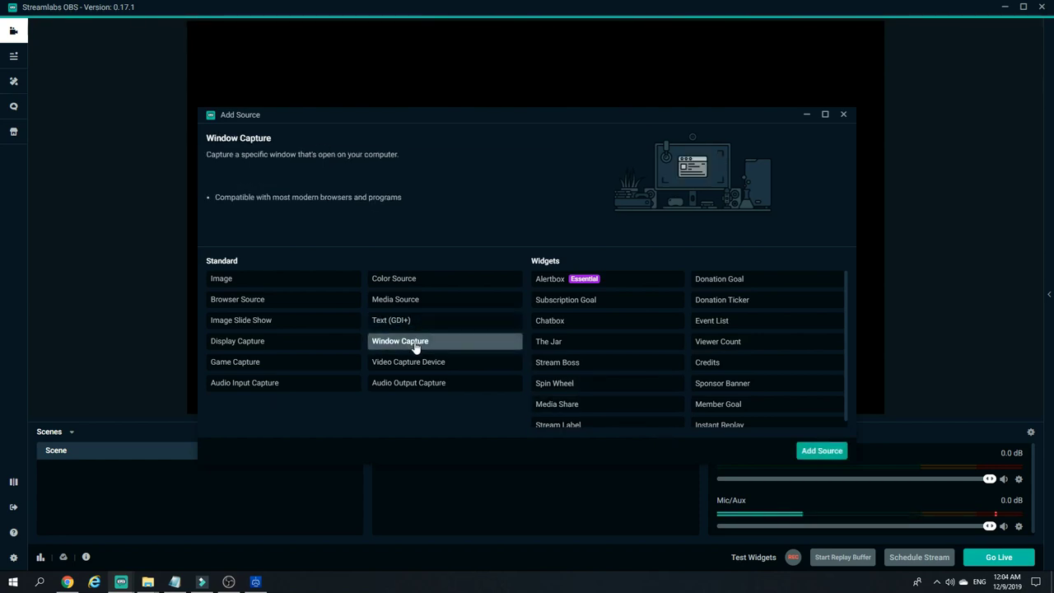
click(820, 452)
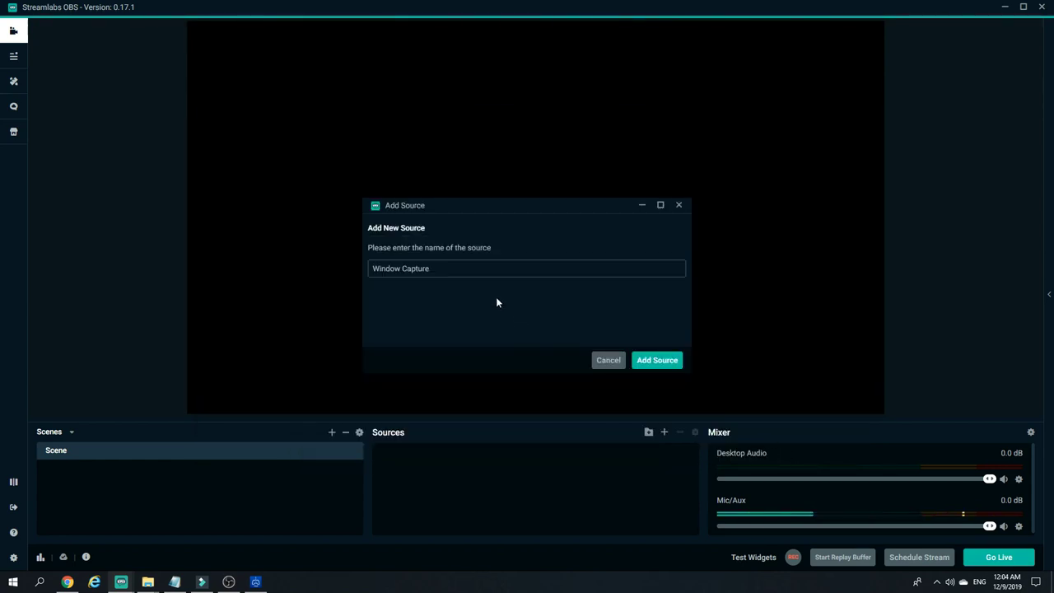
drag(432, 268, 337, 288)
text(PS4 RemoptePlay)
- Capture the [RemotePlay.exe]: PS4 Remote Play window with Capture Cursor unchecked, then click Done
click(656, 361)
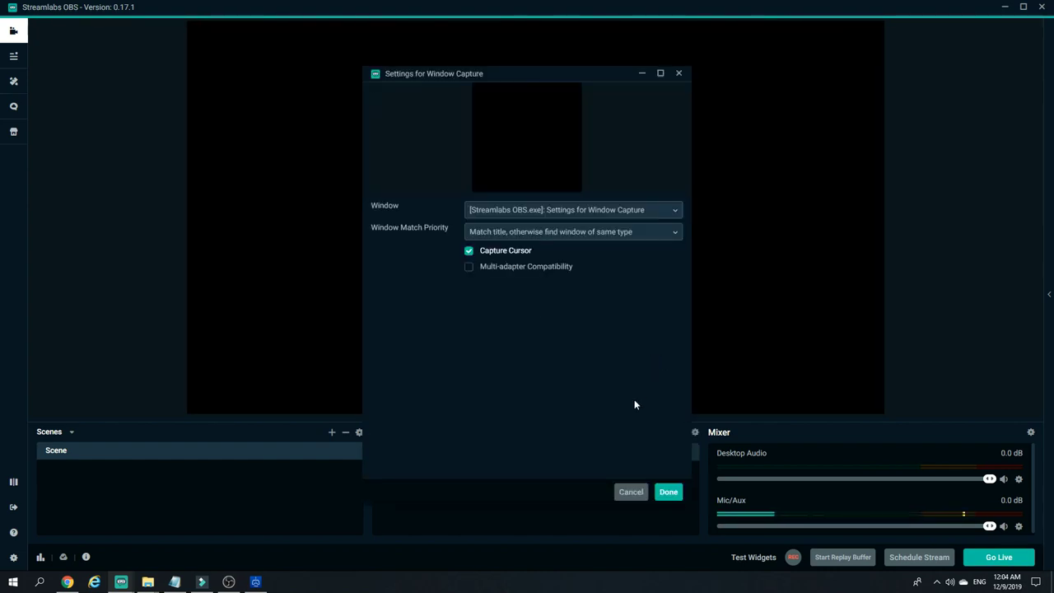
click(570, 212)
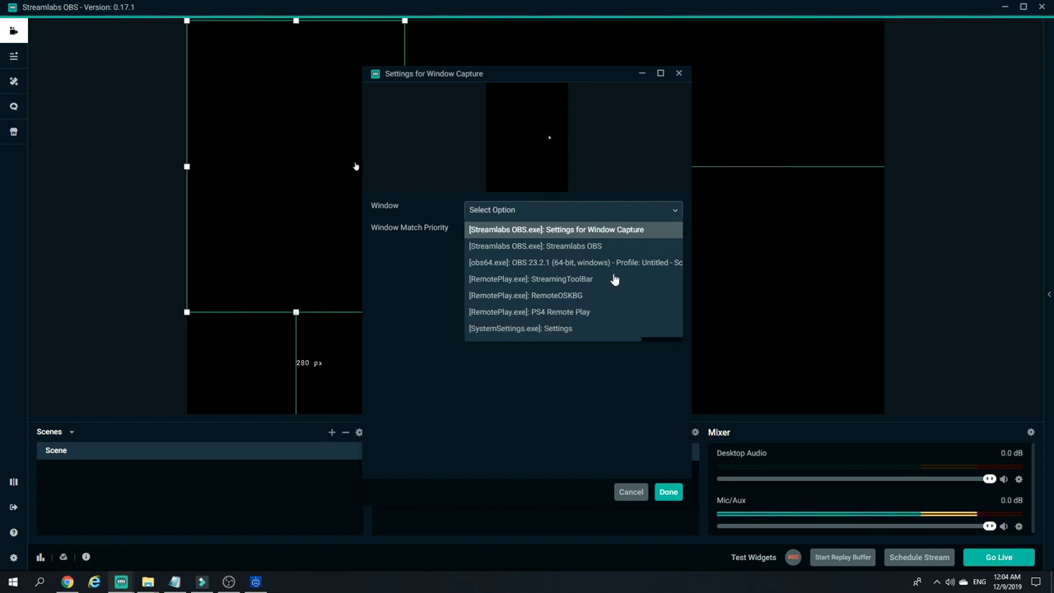
click(564, 313)
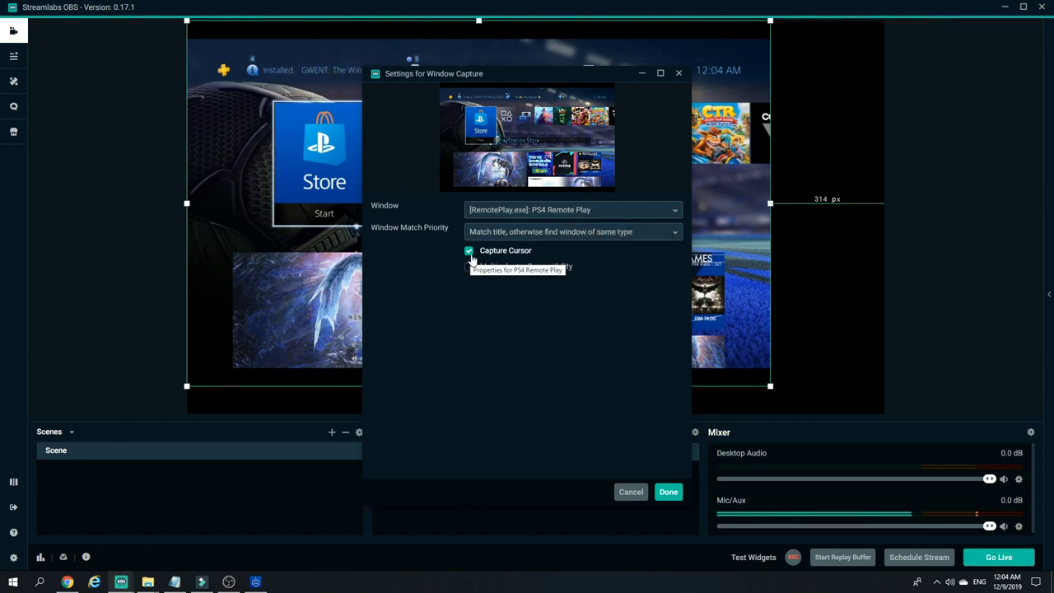
click(470, 253)
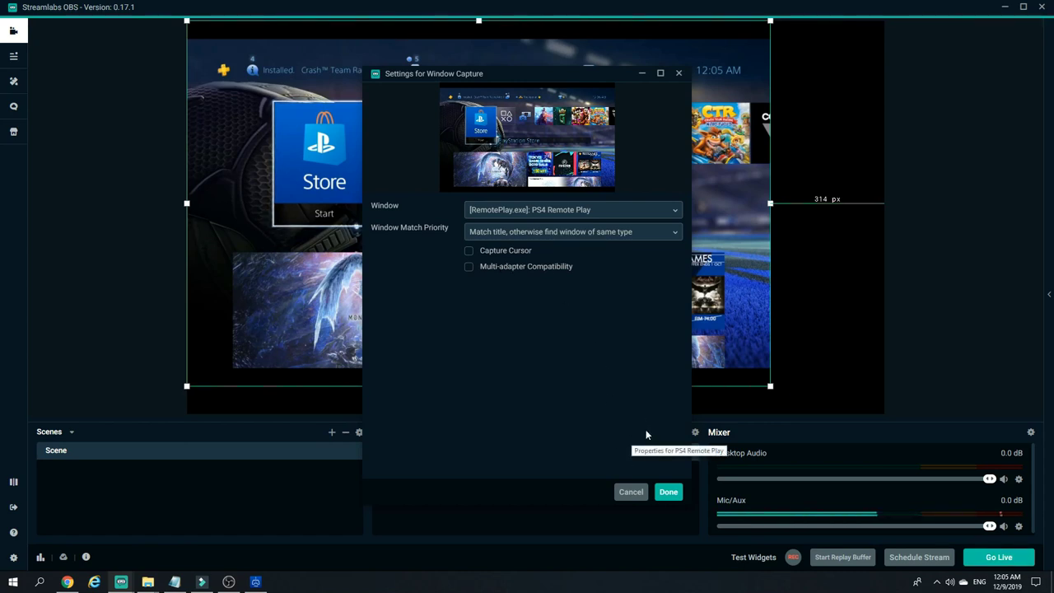
click(667, 491)
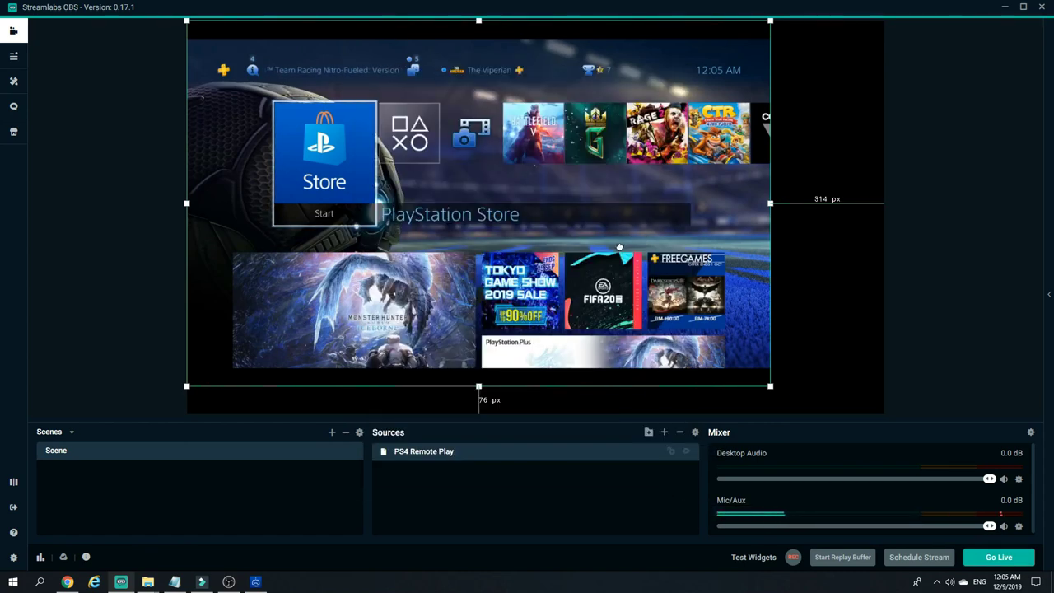
- Move and enlarge the PS4 Remote Play capture until it fills the canvas with no black borders
drag(619, 246, 619, 233)
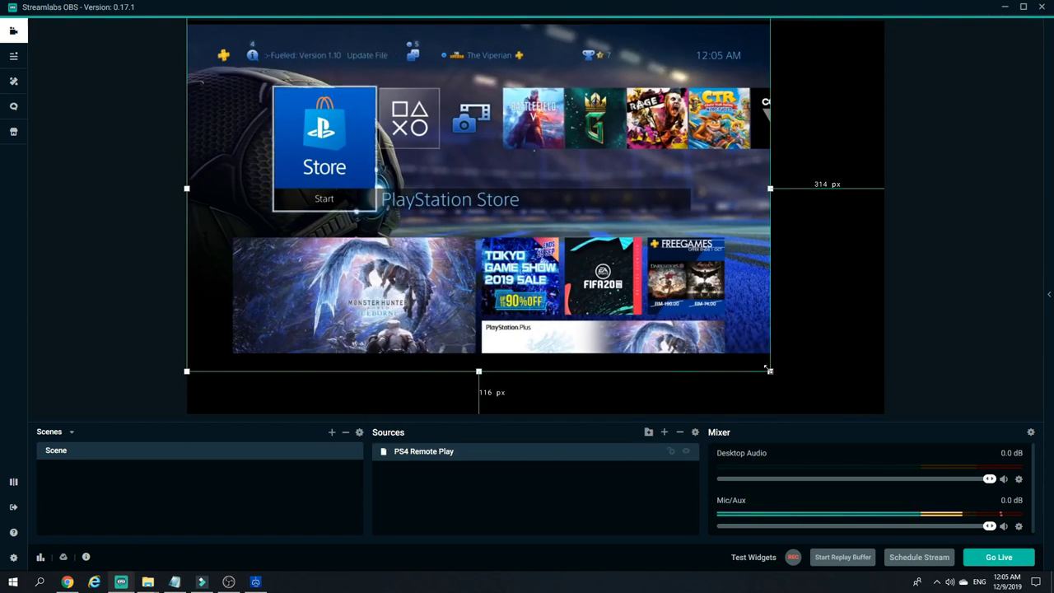
drag(770, 373, 883, 414)
drag(856, 373, 855, 365)
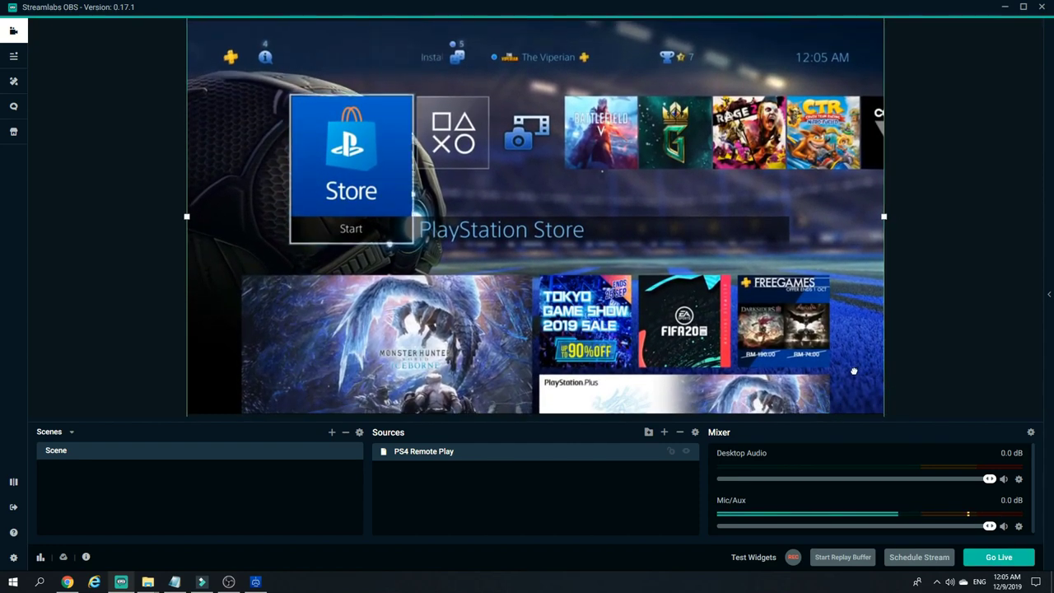
click(952, 369)
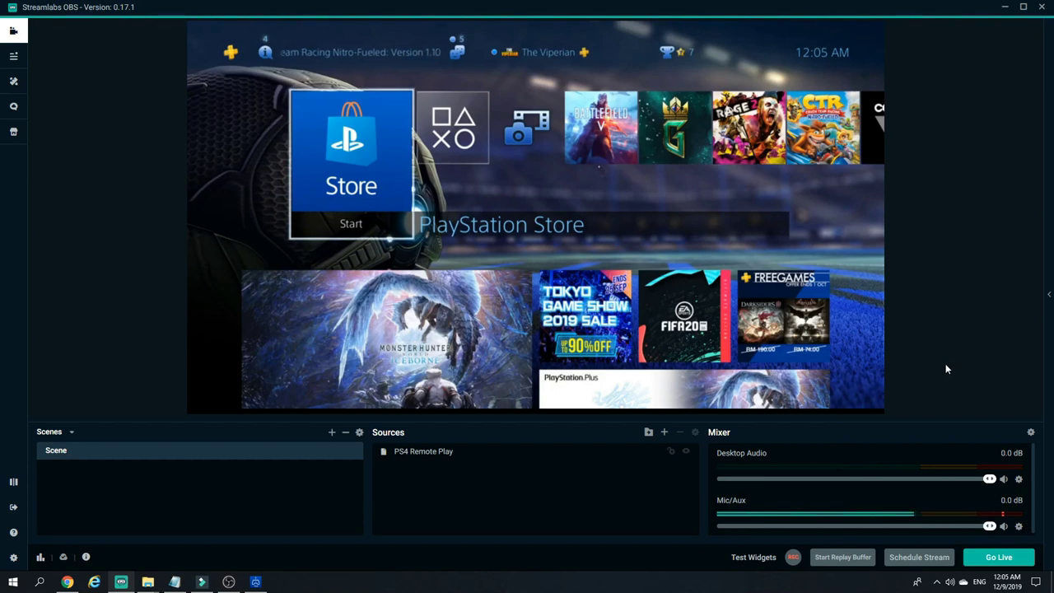
drag(862, 332, 862, 328)
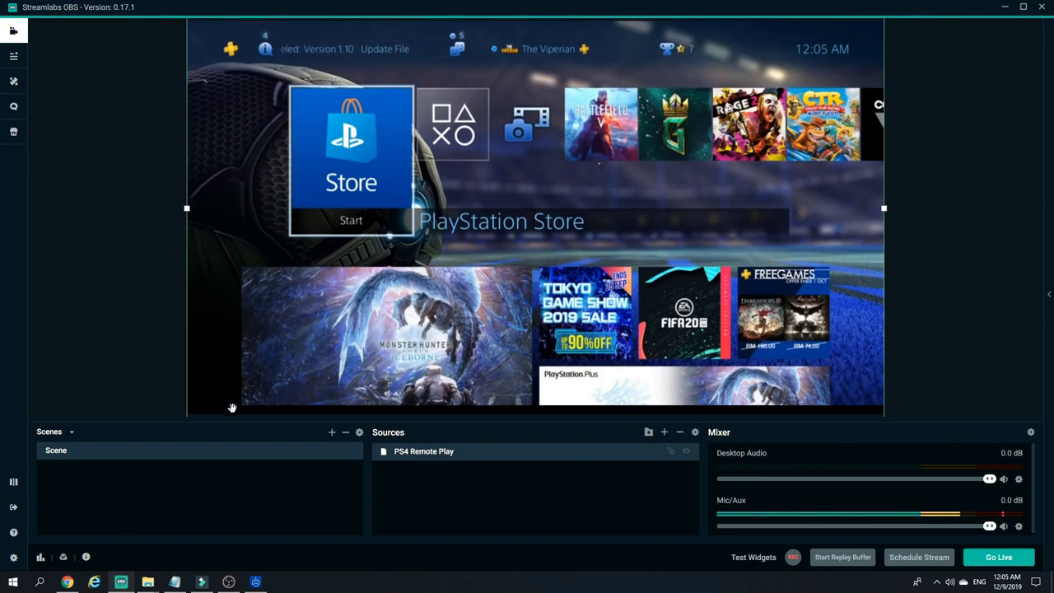
click(151, 390)
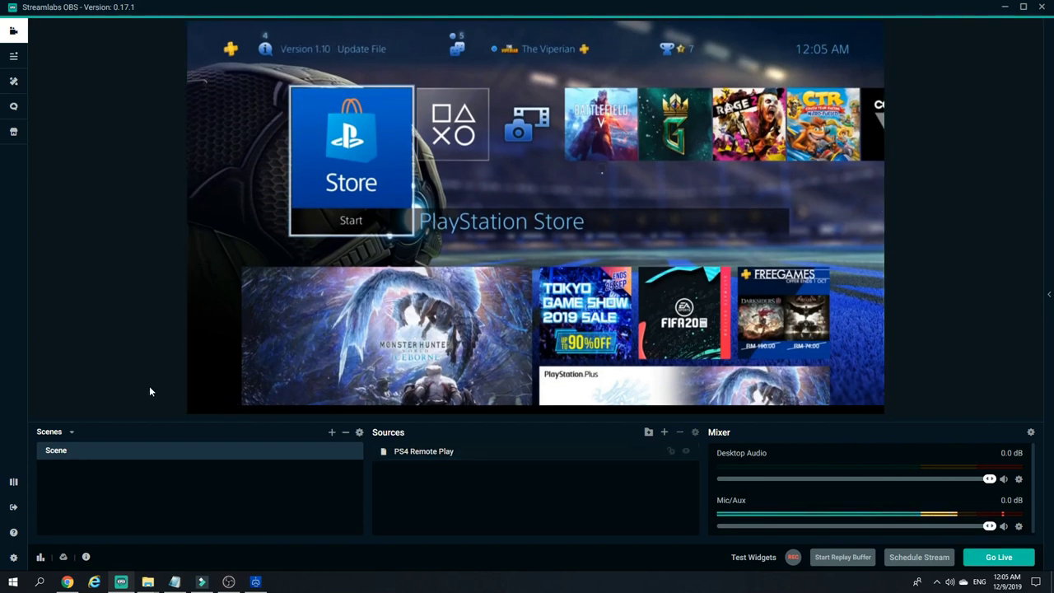
- Open the Settings window from the gear at the bottom-left, landing on the General page
click(12, 559)
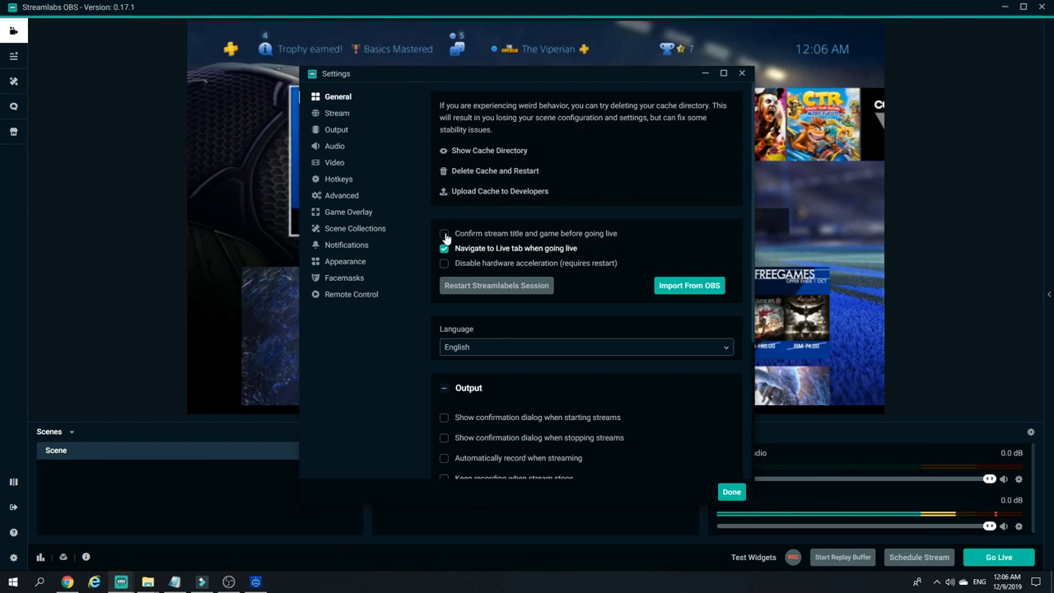
- Choose YouTube / YouTube Gaming as the stream service and select the stream key to replace it
click(337, 116)
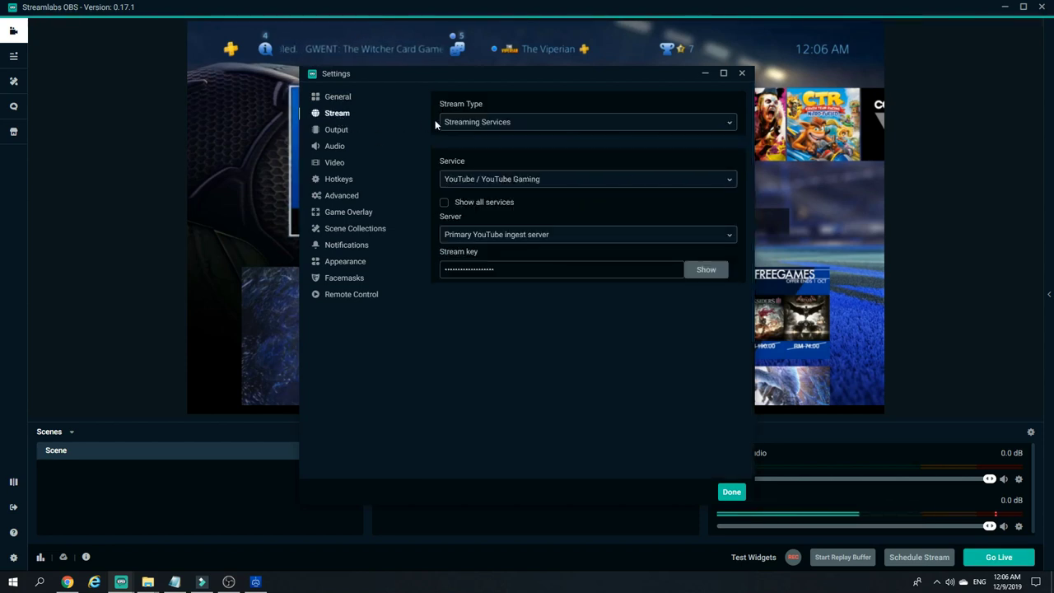
click(556, 182)
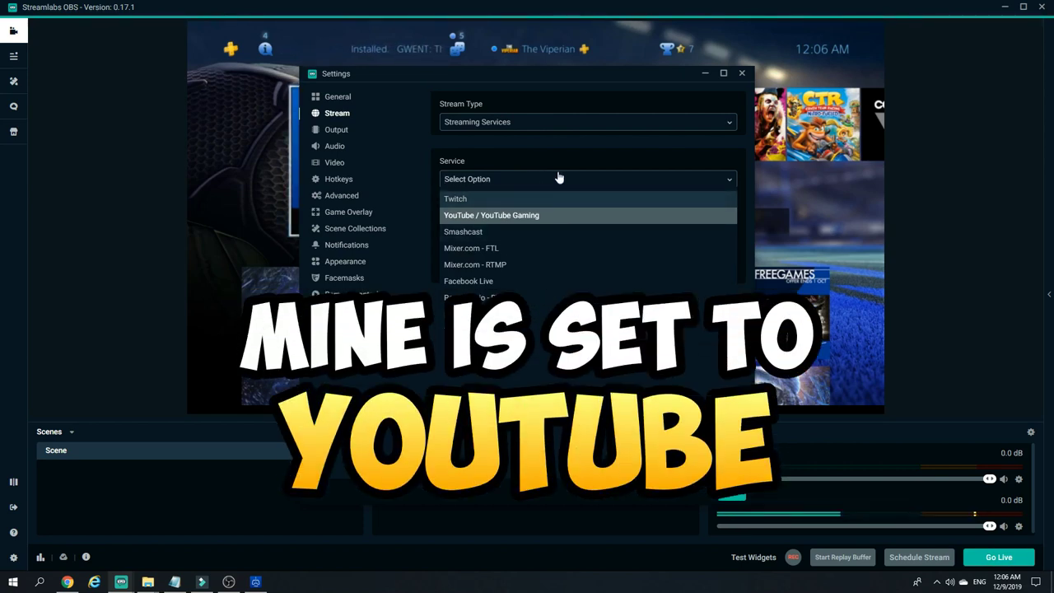
key(Return)
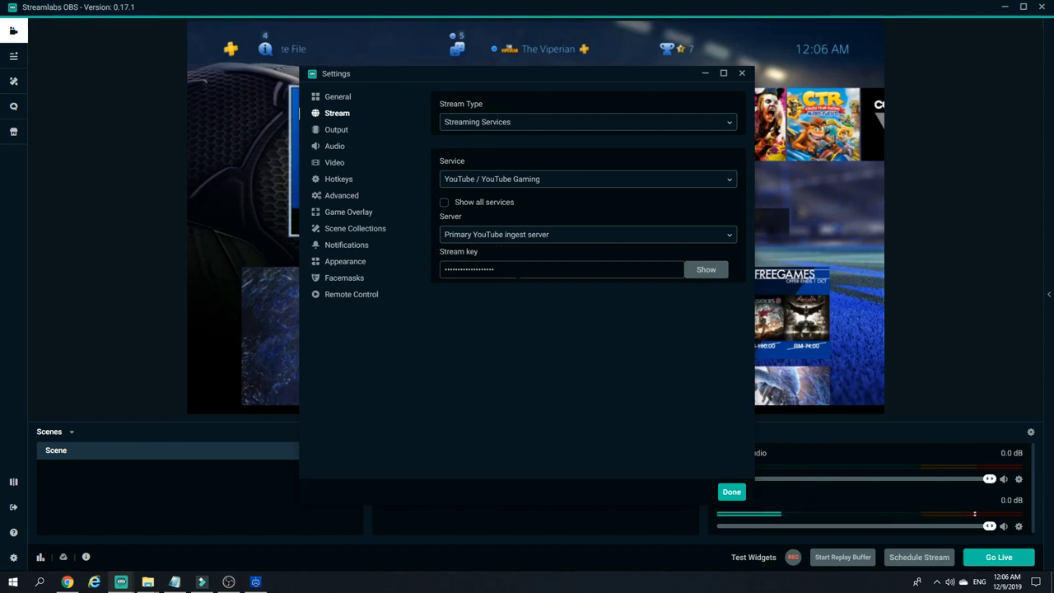
key(ctrl+a)
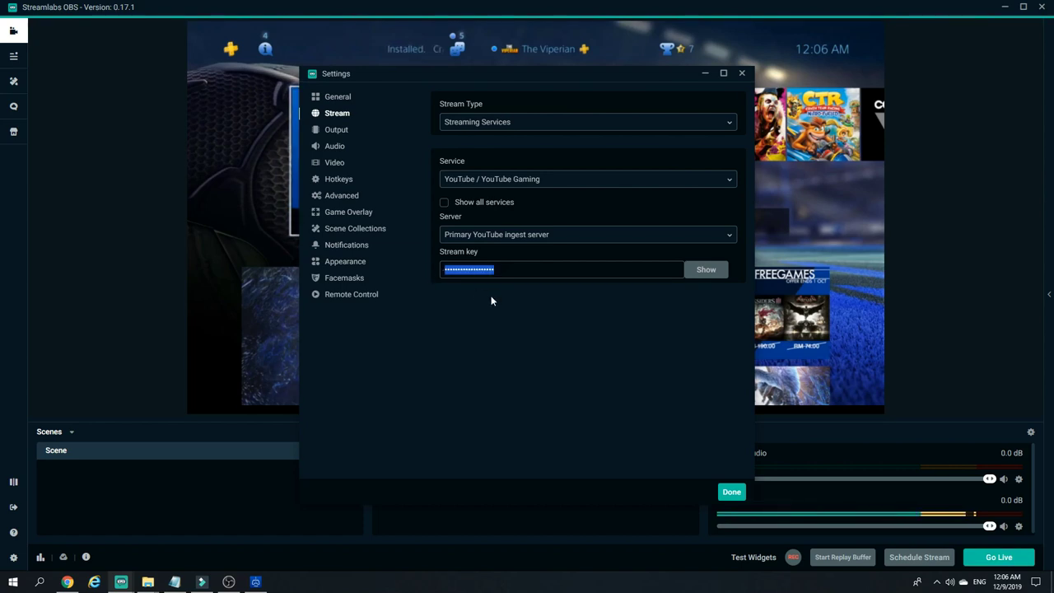
click(492, 300)
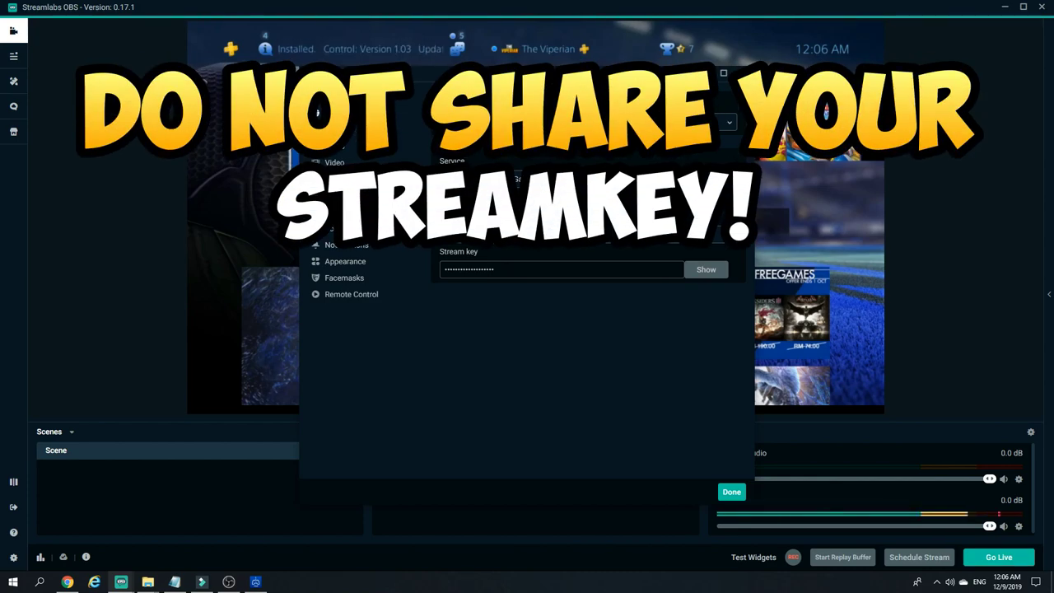
key(ctrl+a)
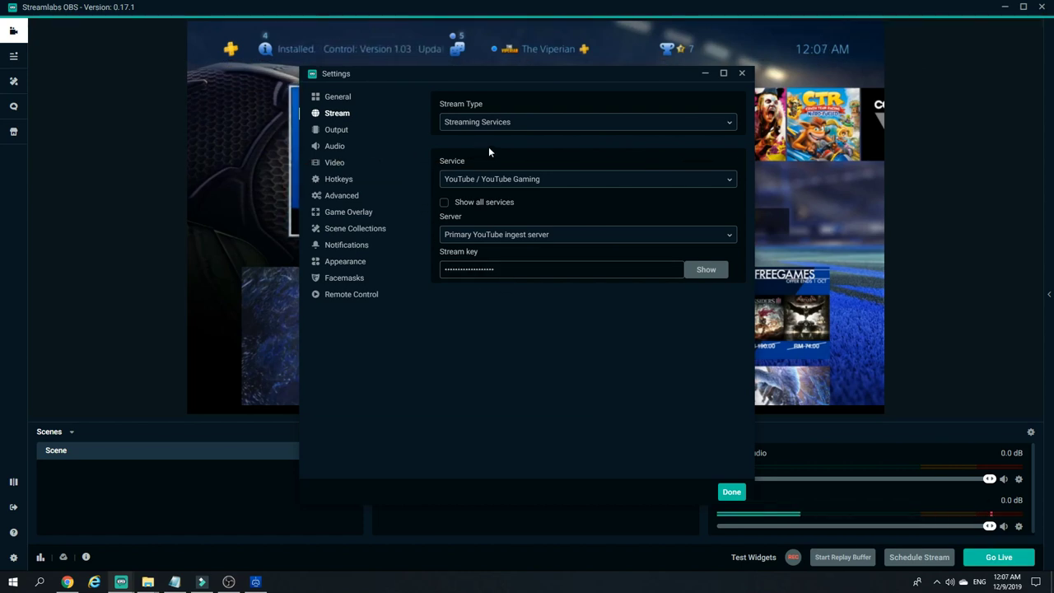
- Switch the Output Mode to Advanced and pick the Hardware (NVENC) encoder
click(330, 132)
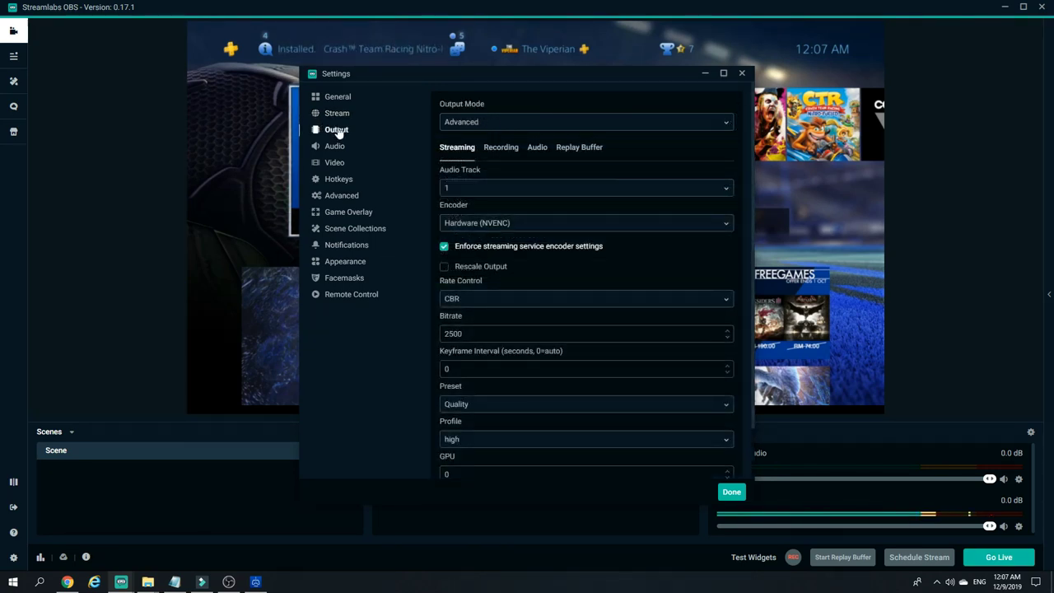
click(485, 123)
click(482, 141)
click(486, 125)
click(475, 158)
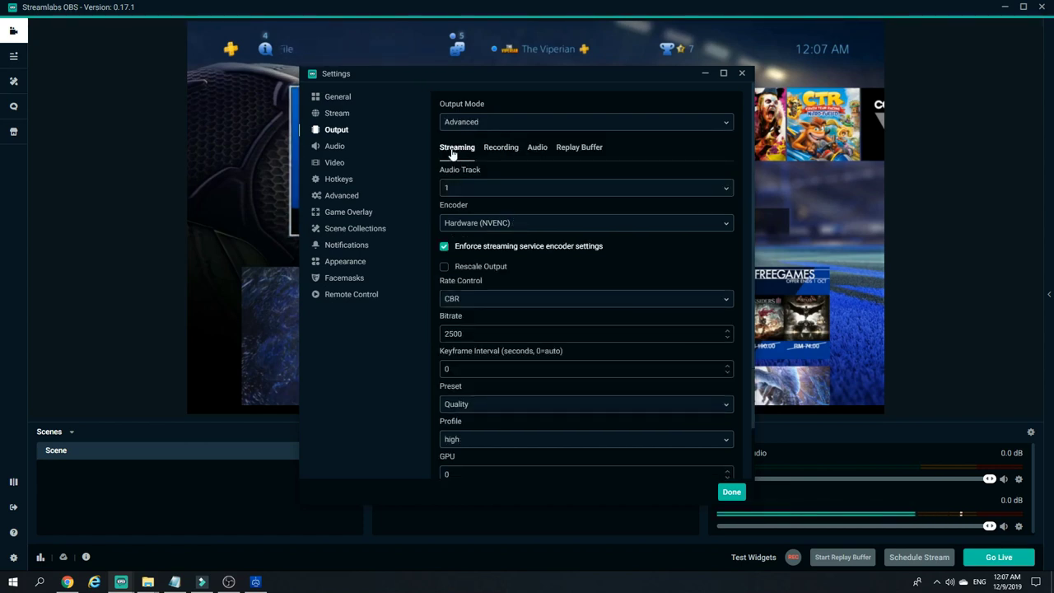
click(523, 226)
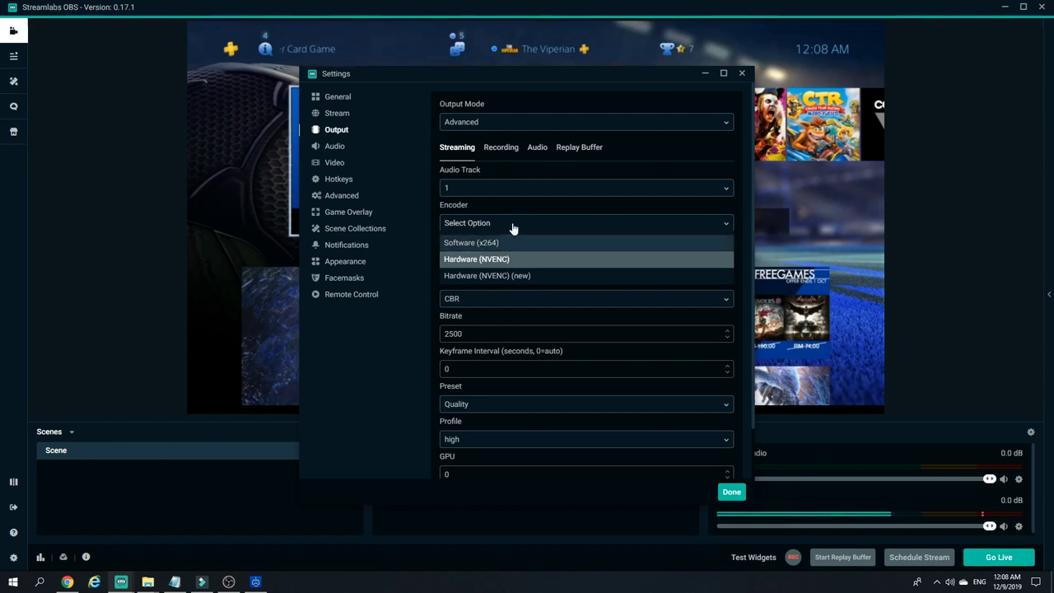
key(Return)
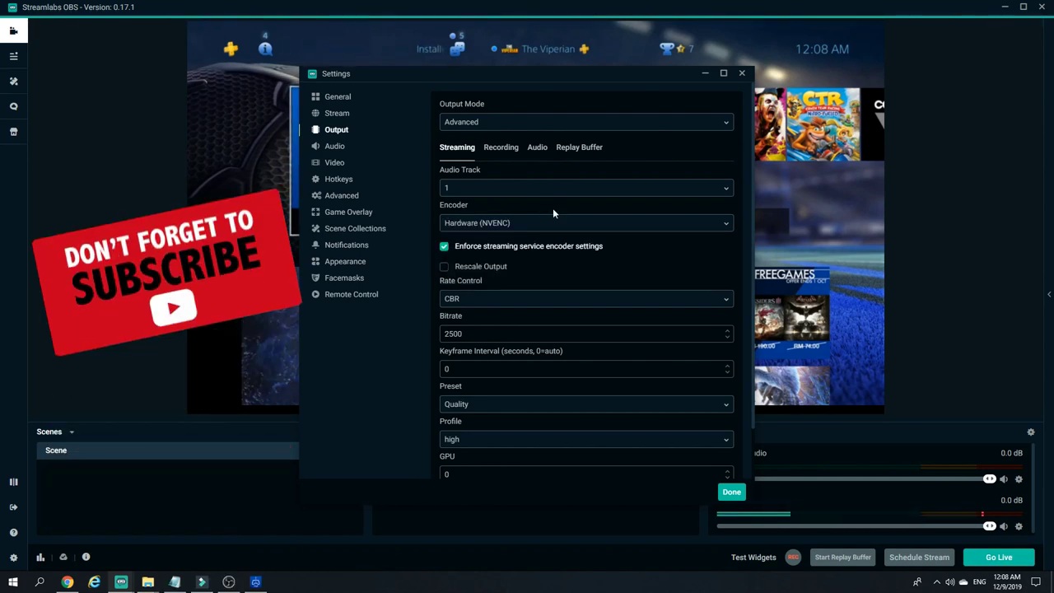
- Keep CBR rate control with a 2500 bitrate for the NVENC encoder
scroll(545, 275, down, 1)
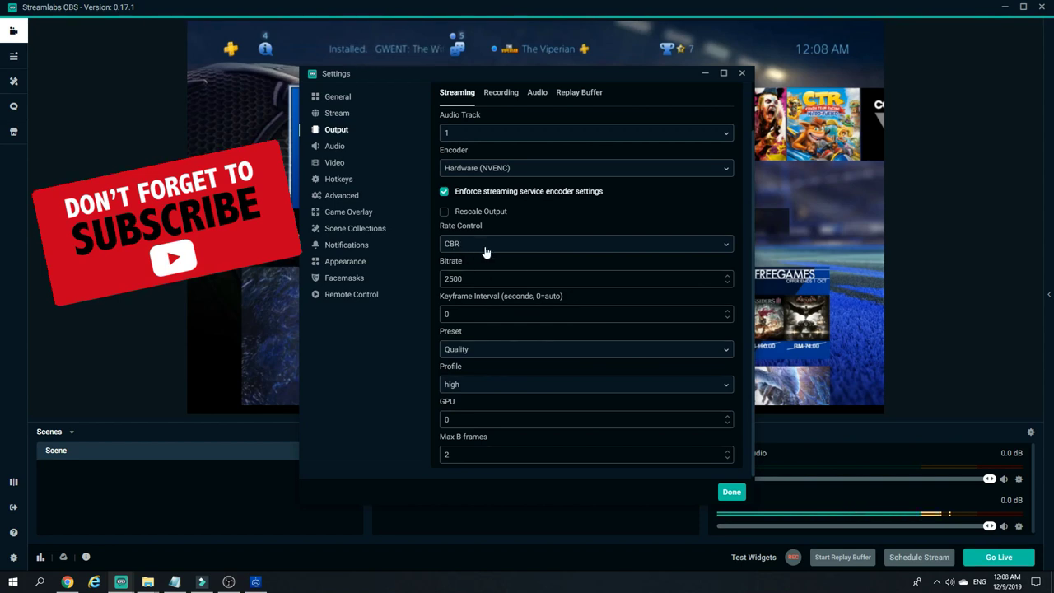
click(484, 247)
click(472, 265)
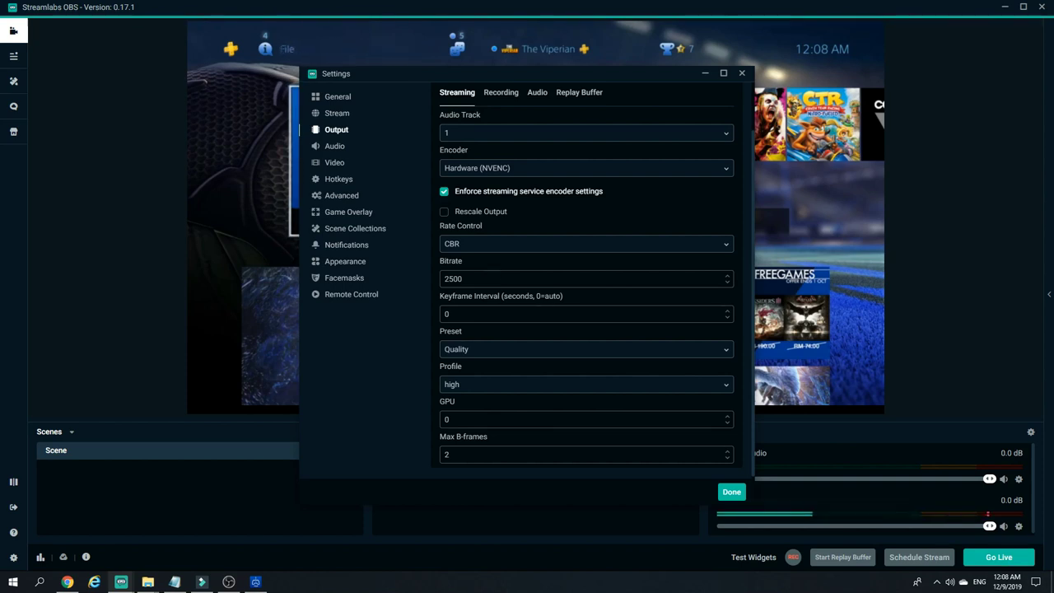
drag(462, 278, 440, 284)
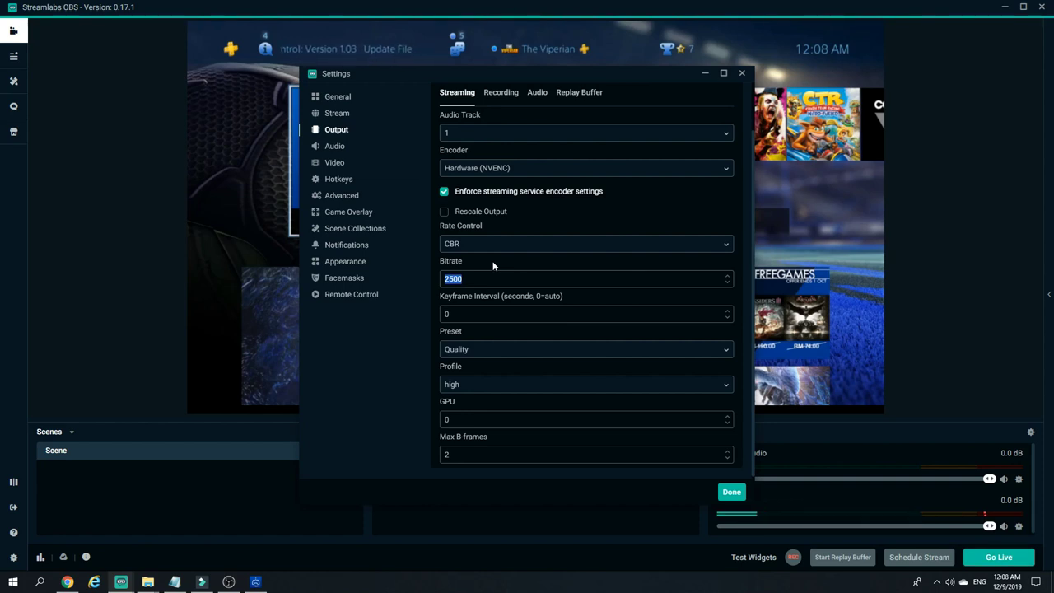
click(493, 265)
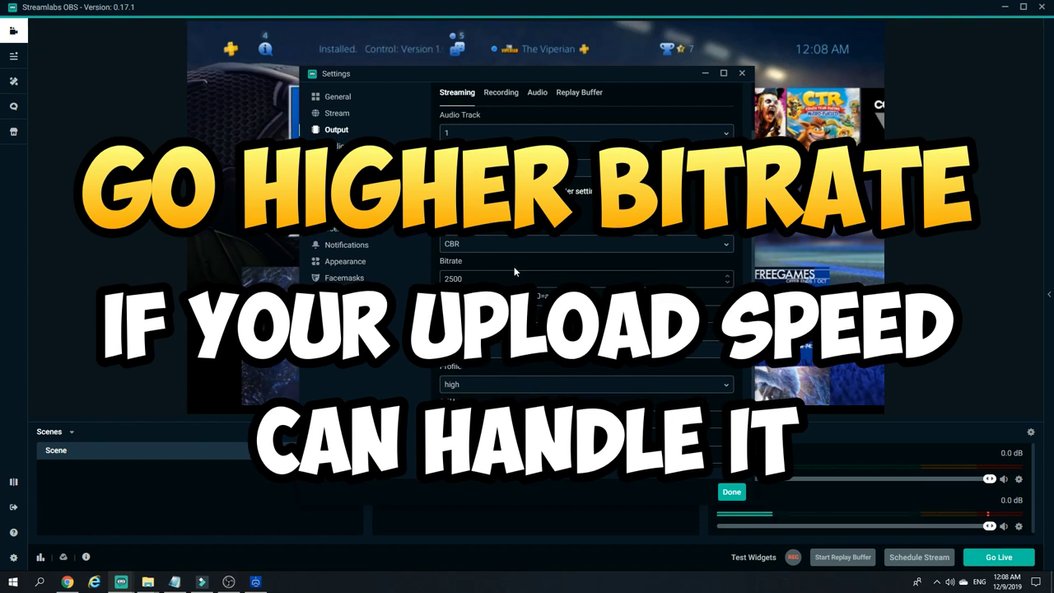
- Set the encoder preset to Quality and keep the high profile
scroll(515, 266, down, 1)
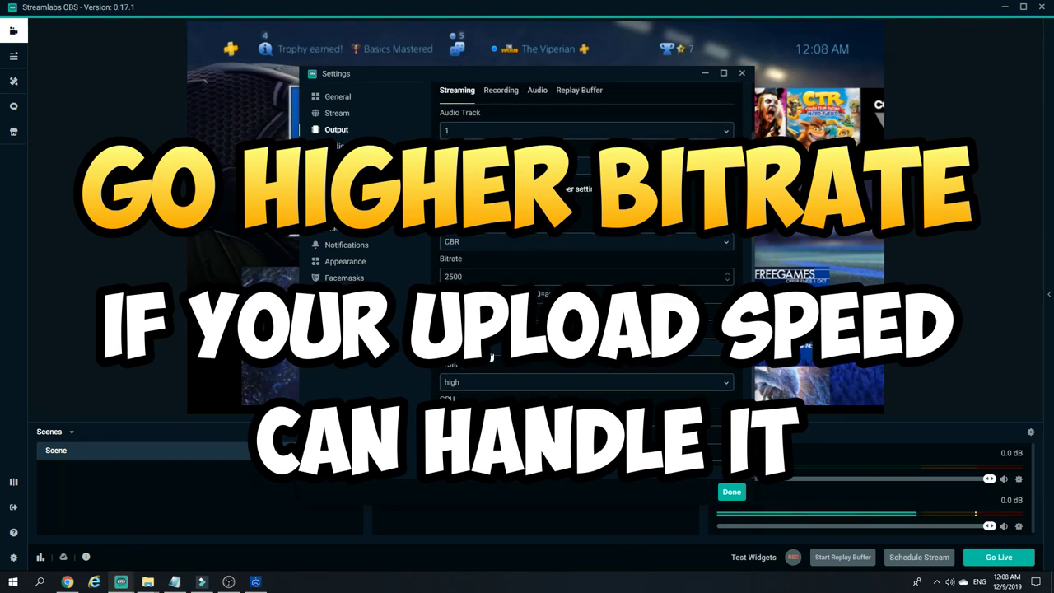
click(492, 352)
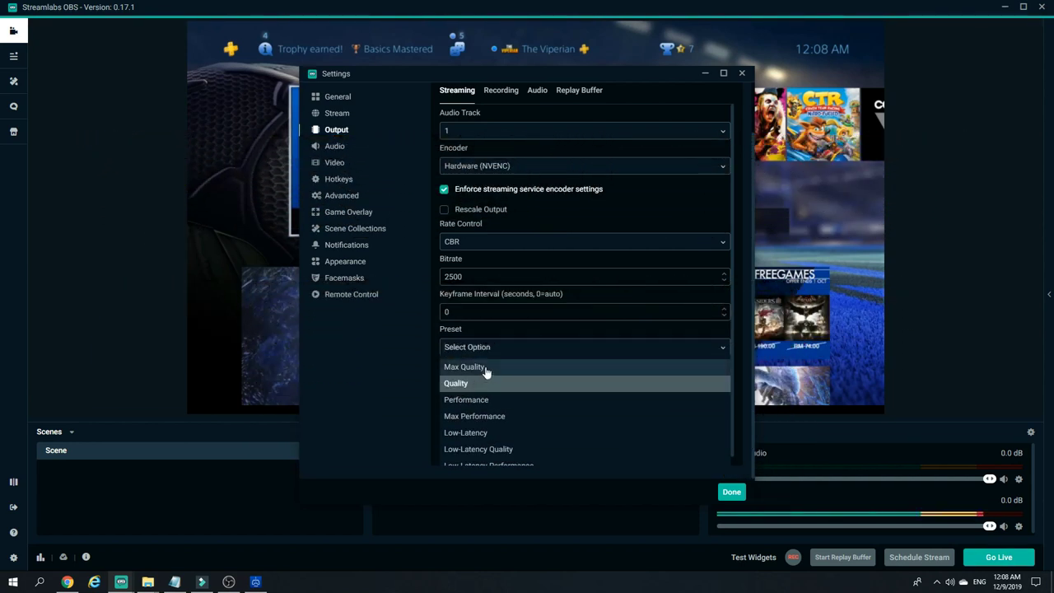
click(488, 382)
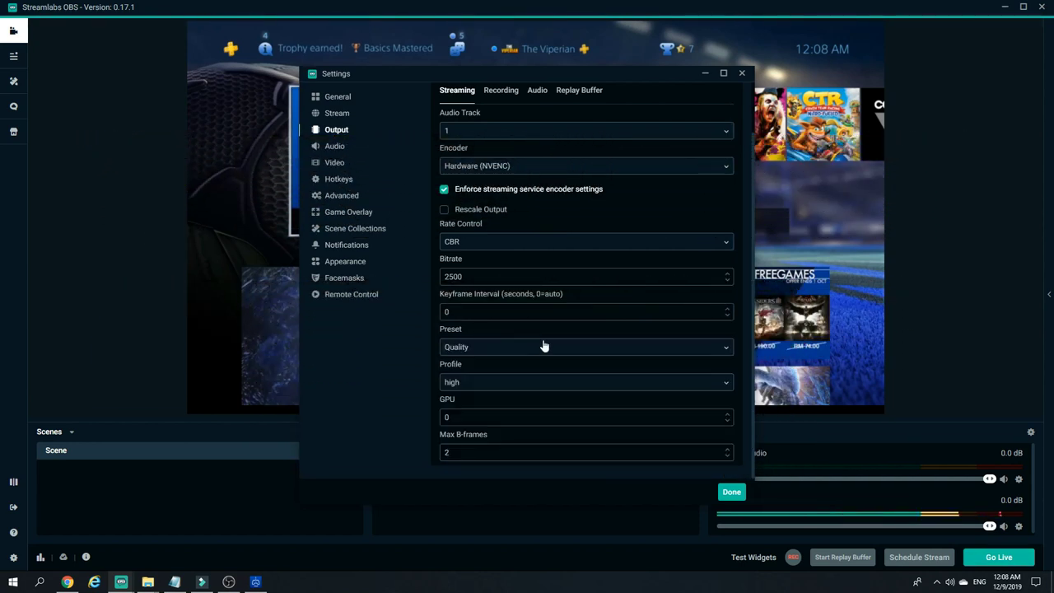
click(491, 382)
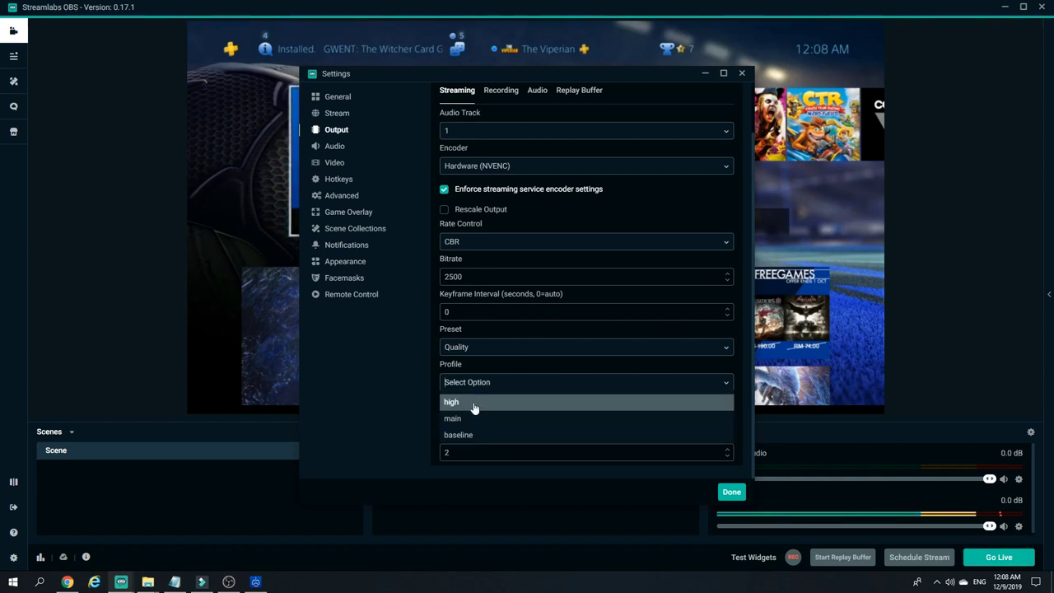
click(472, 405)
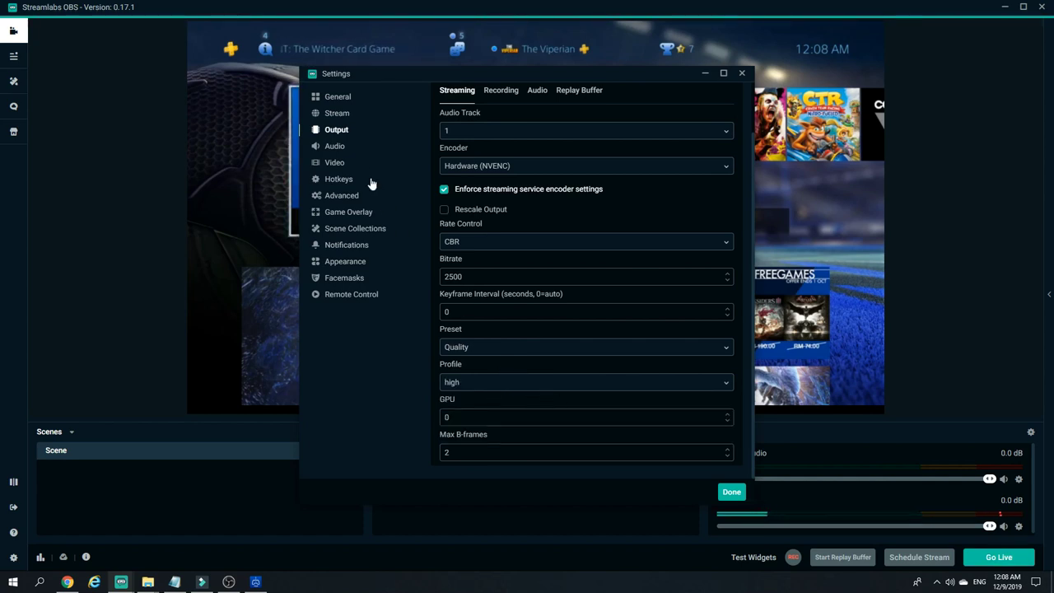
- Review the Audio settings page, then move on to the Video settings page
click(339, 148)
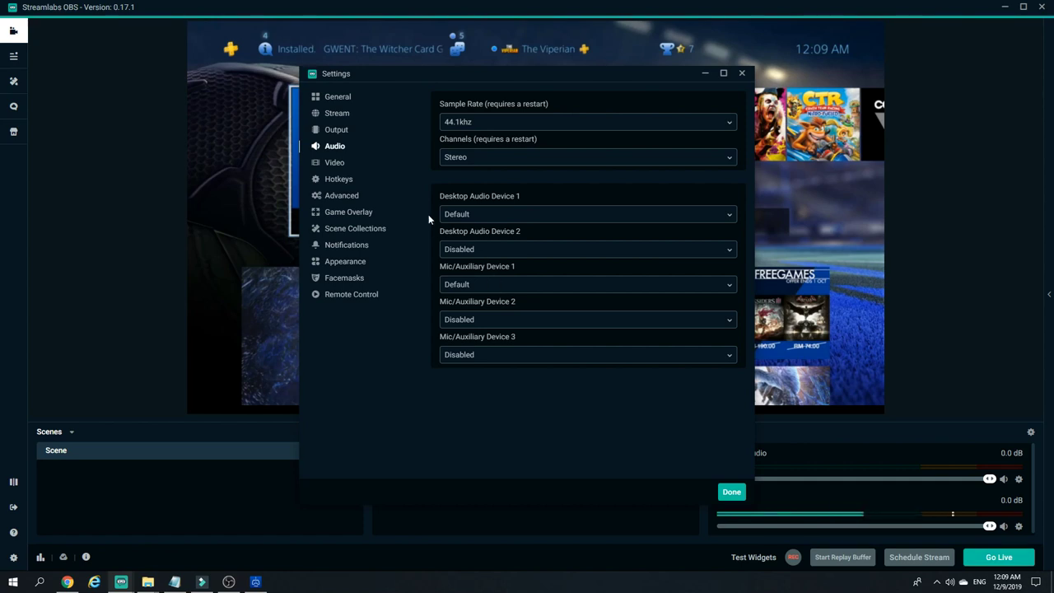
click(336, 164)
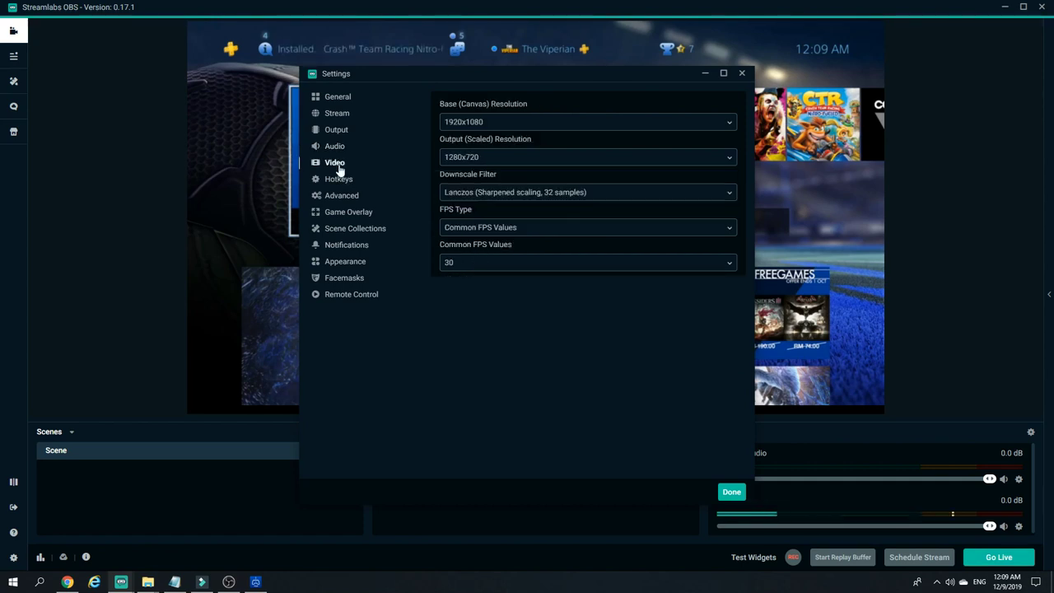
- Set 1280x720 output resolution with the Lanczos downscale filter, keeping 30 FPS
click(492, 163)
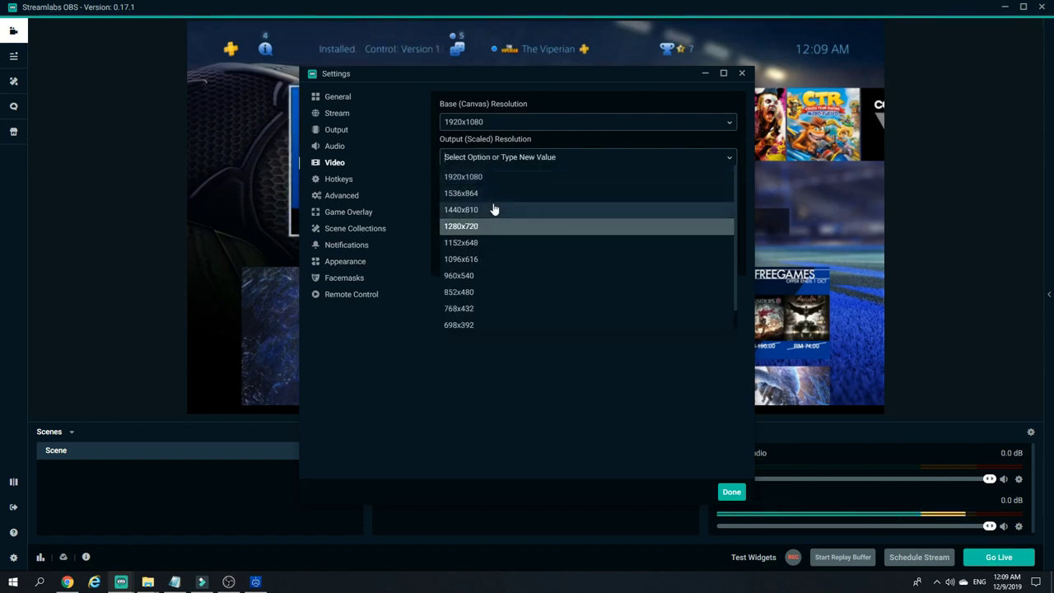
click(546, 144)
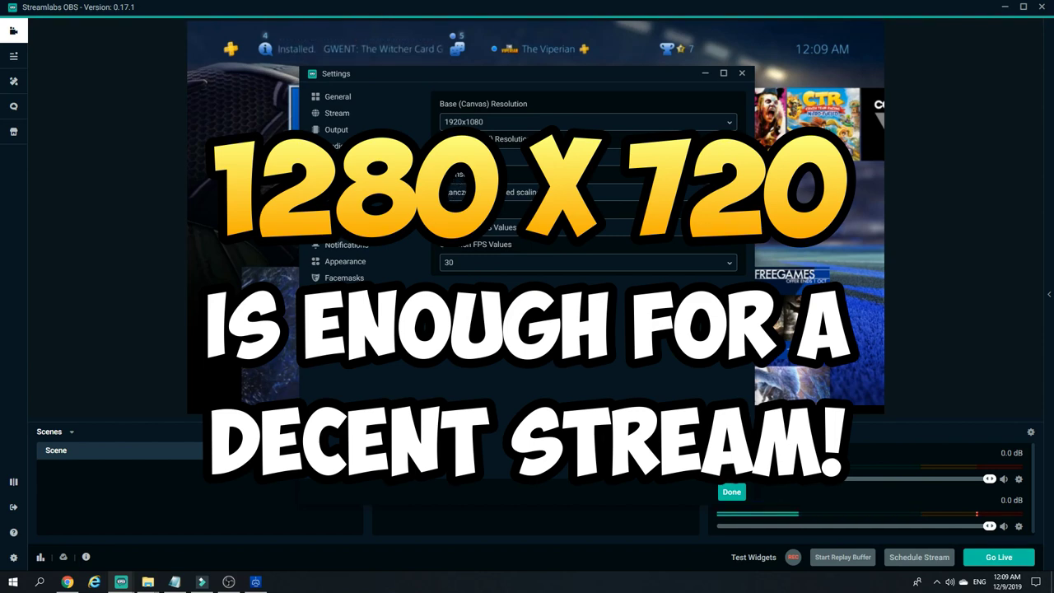
click(512, 194)
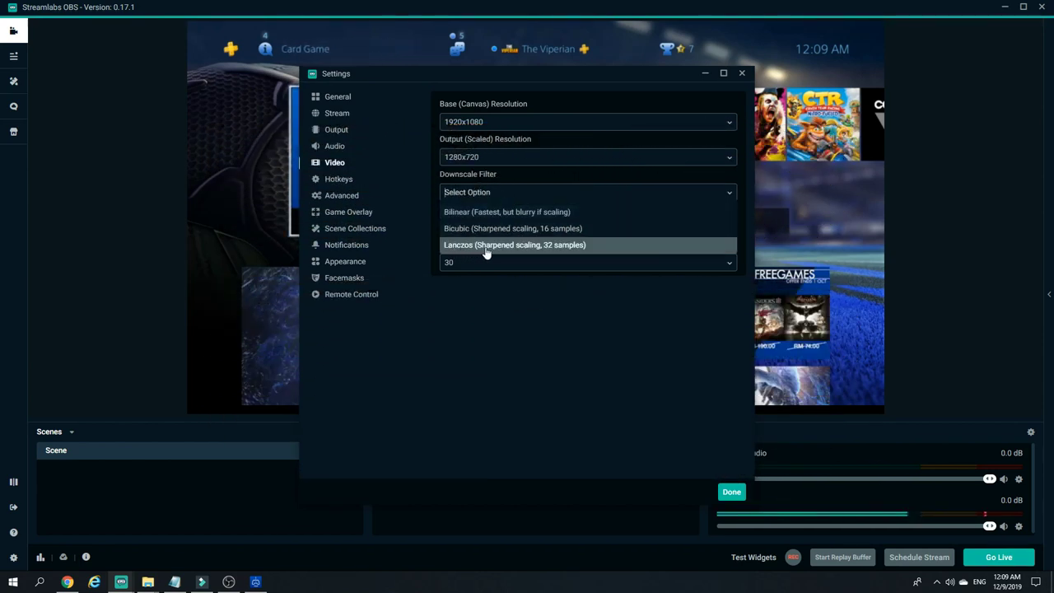
click(548, 250)
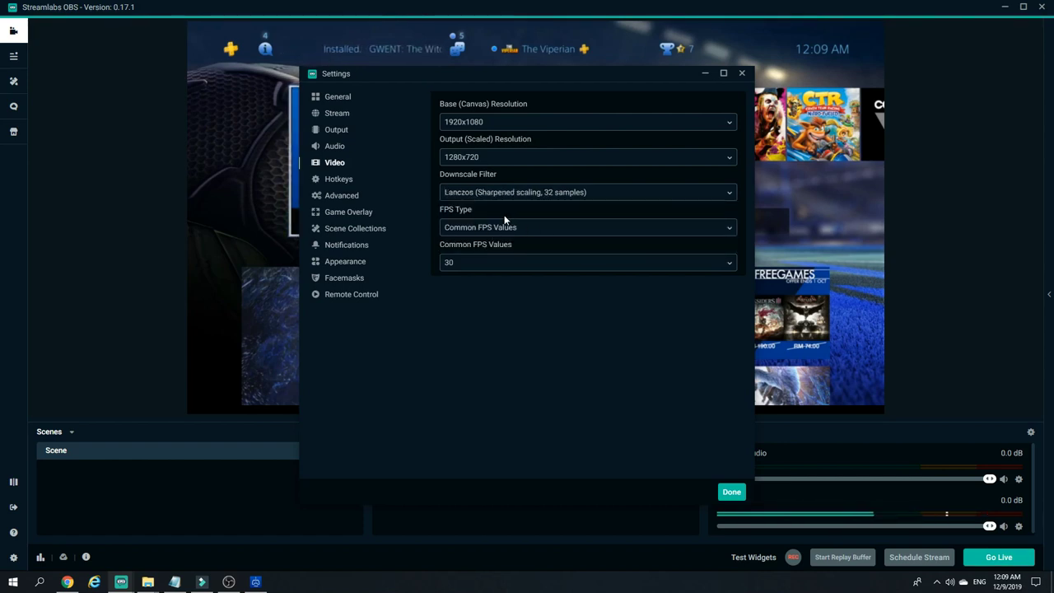
click(500, 265)
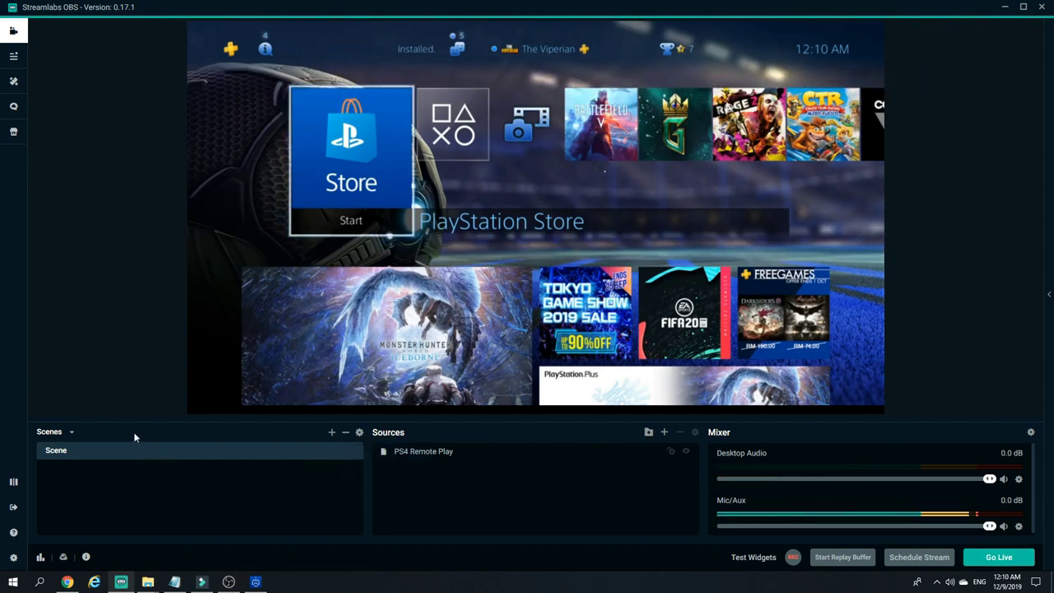
- Load the Muspell scene collection from the scene collections dropdown
click(69, 434)
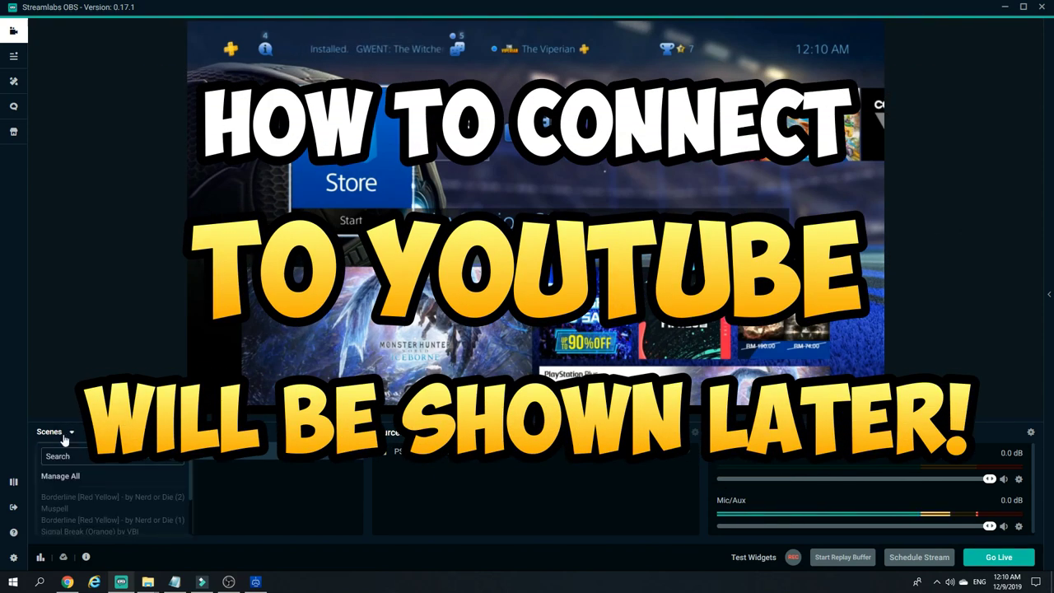
scroll(150, 482, down, 3)
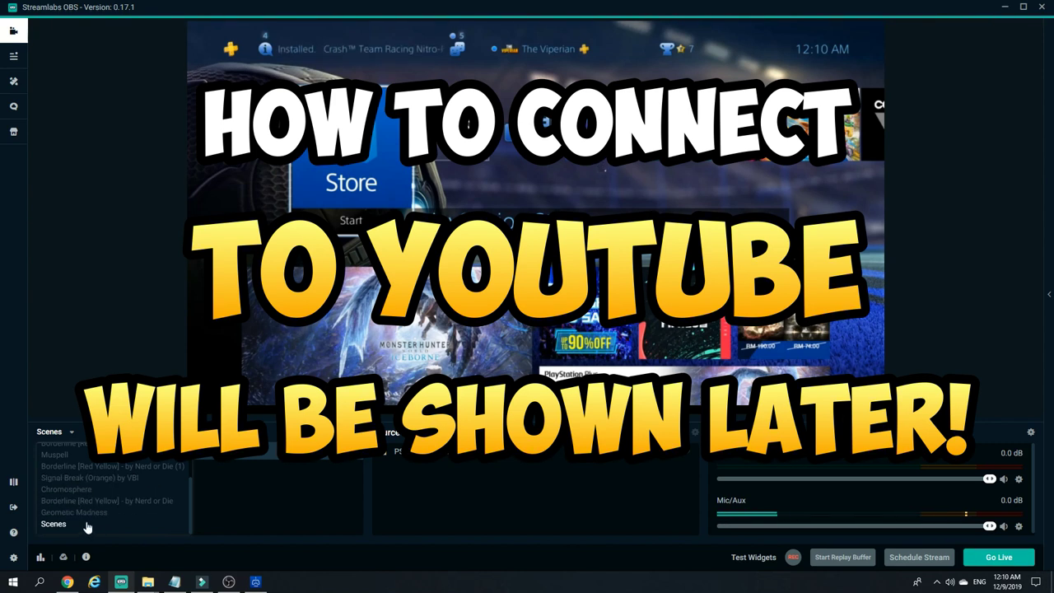
click(56, 458)
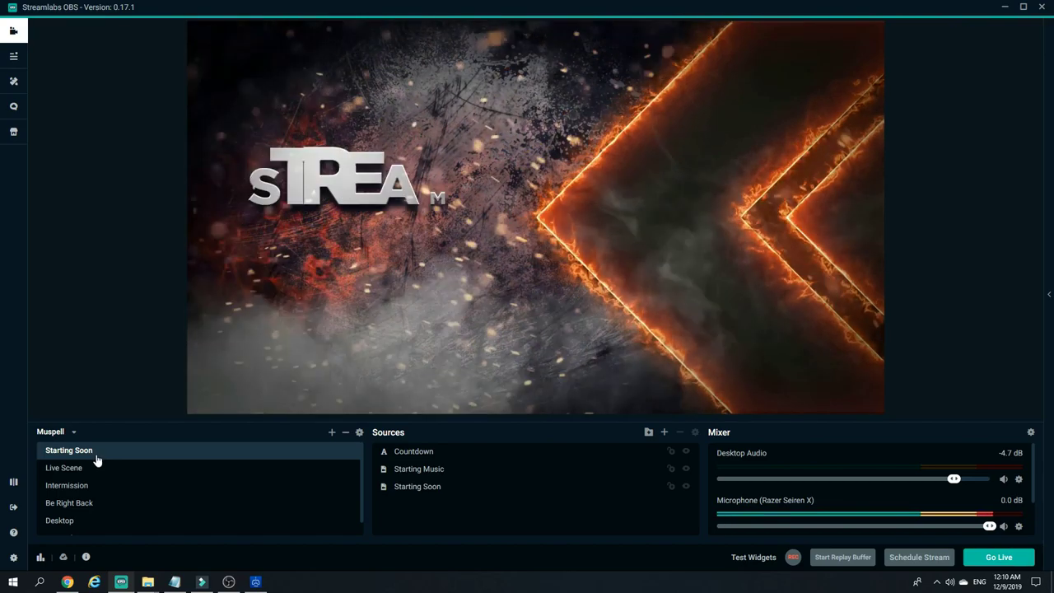
click(90, 469)
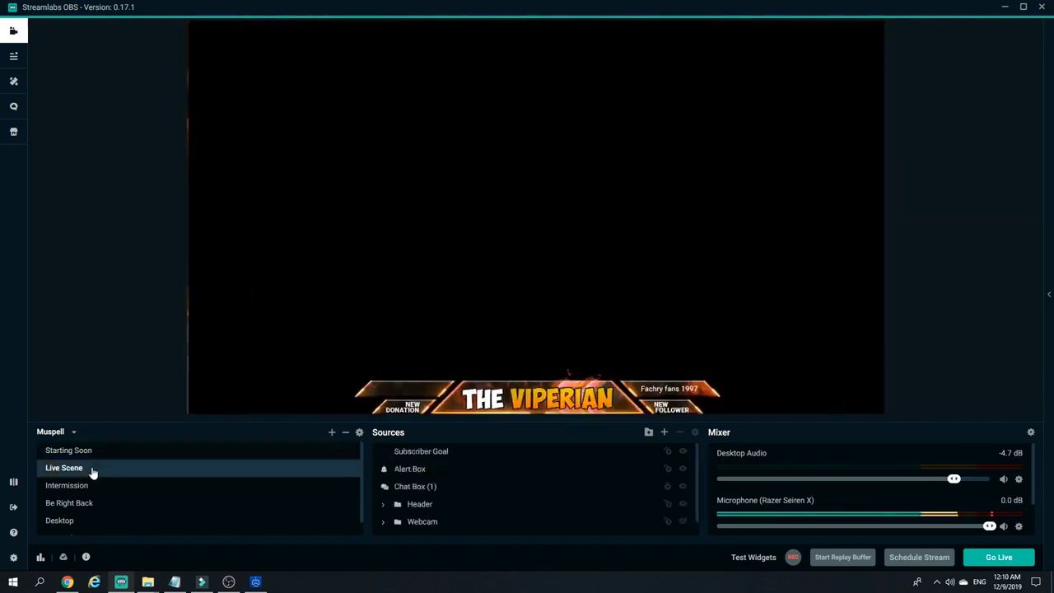
click(94, 487)
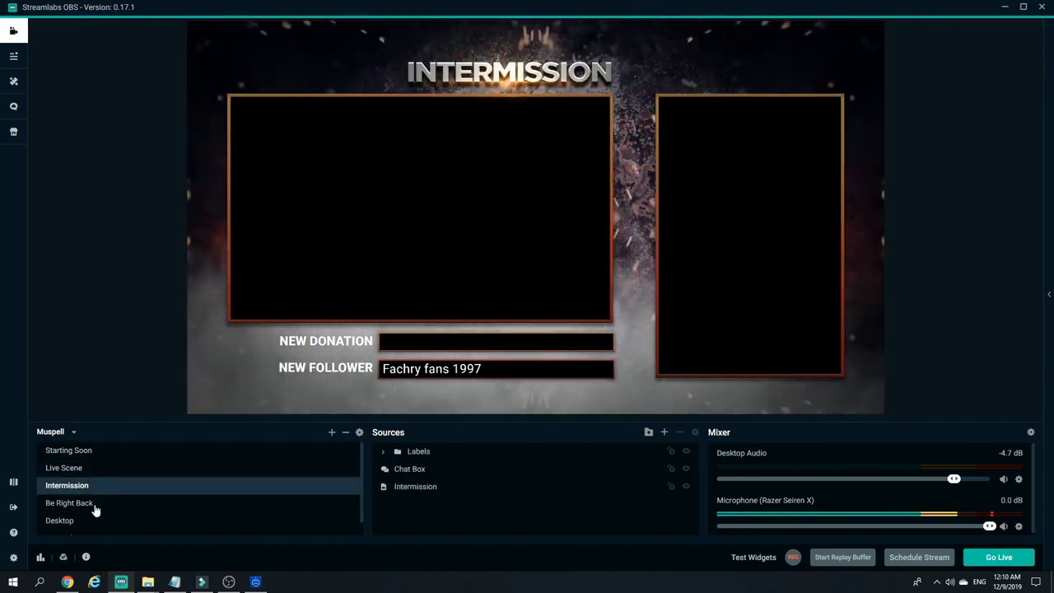
click(94, 505)
click(107, 521)
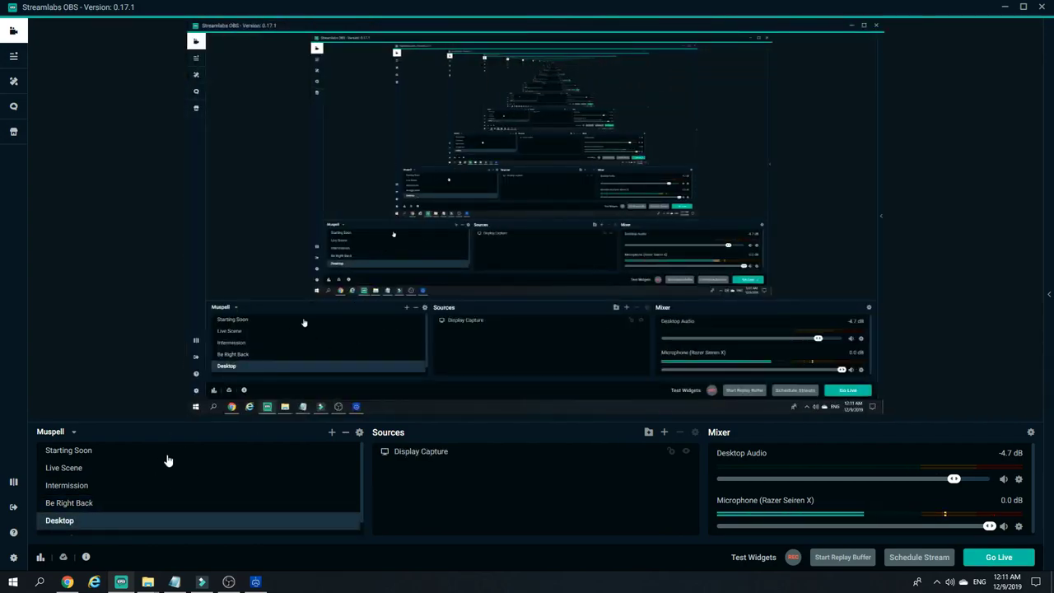
click(105, 453)
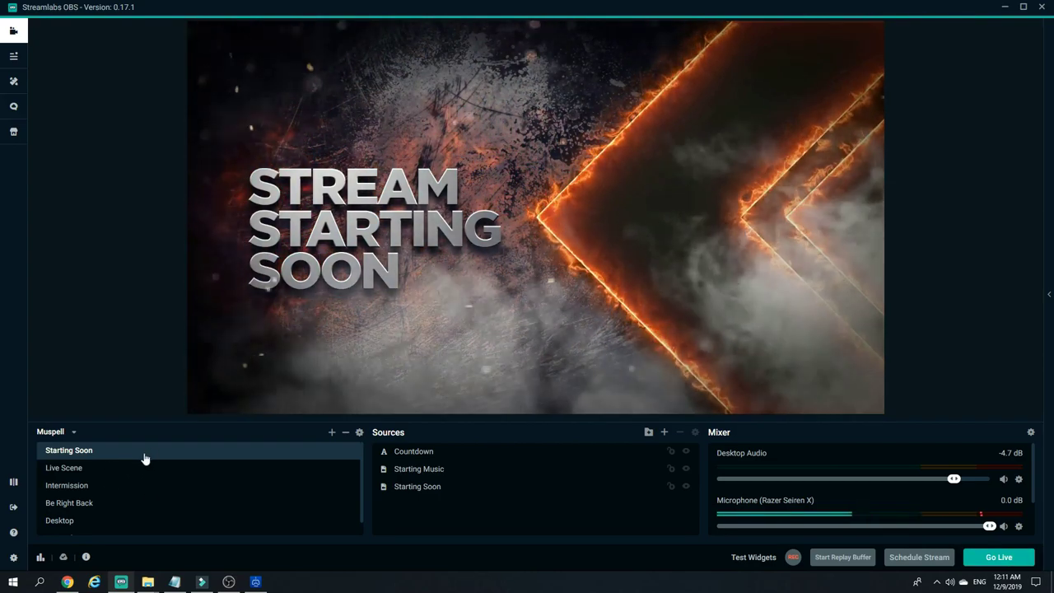
click(452, 458)
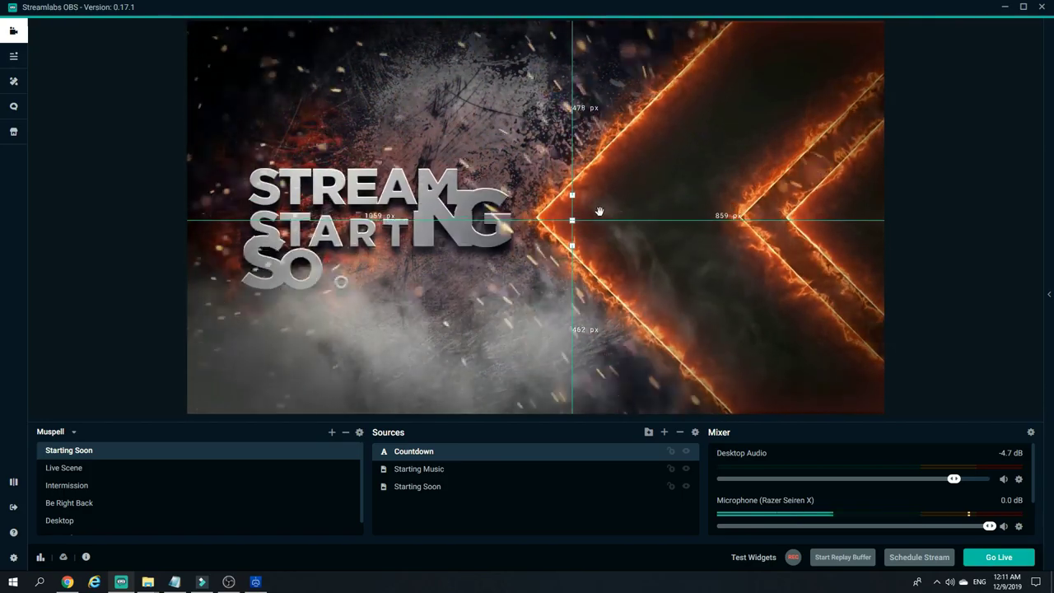
click(454, 469)
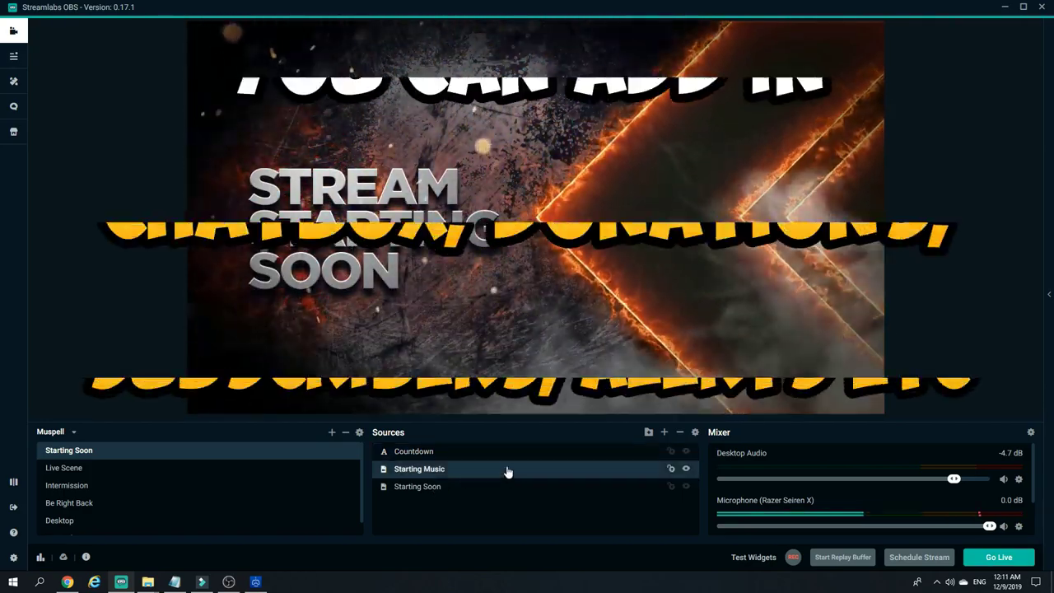
scroll(777, 475, down, 2)
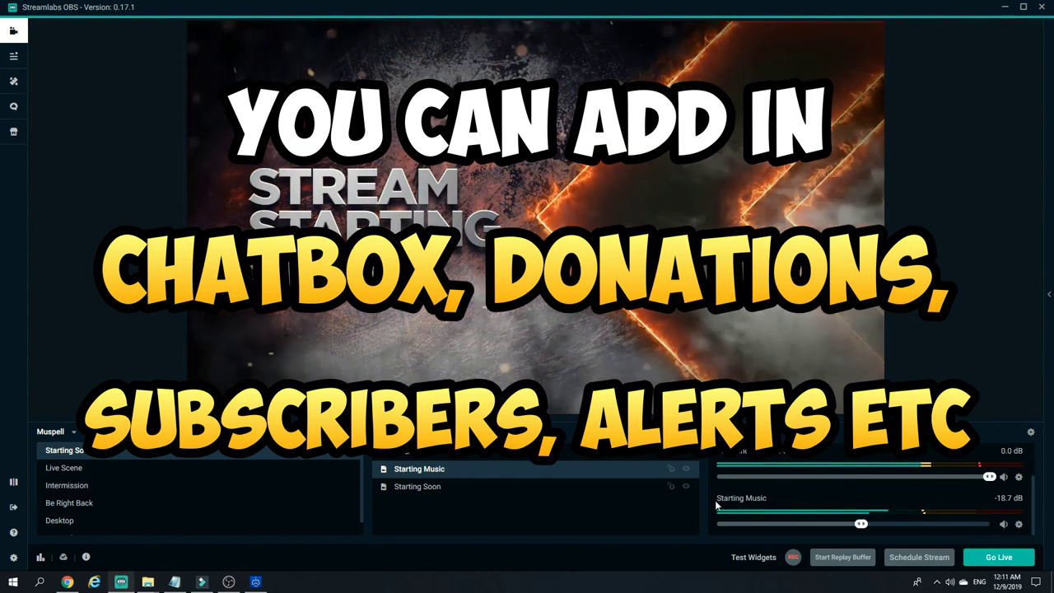
scroll(775, 498, up, 2)
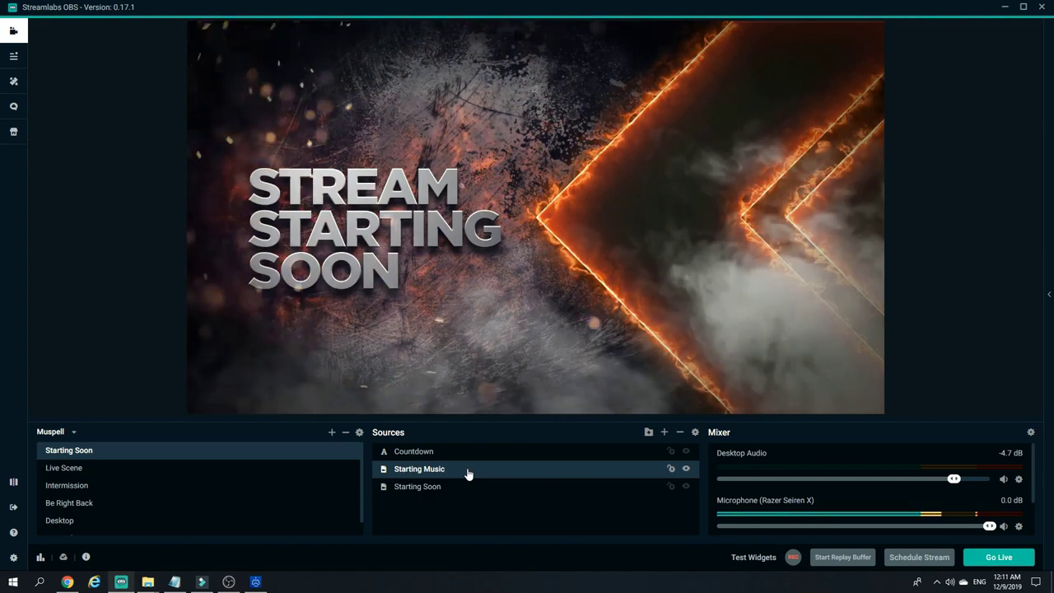
click(664, 433)
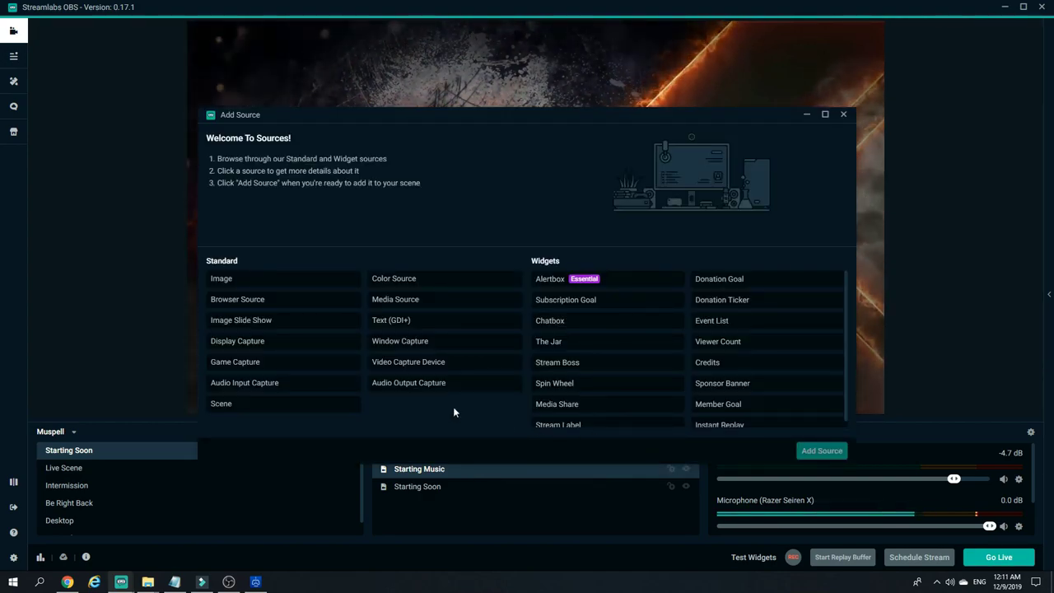
click(843, 115)
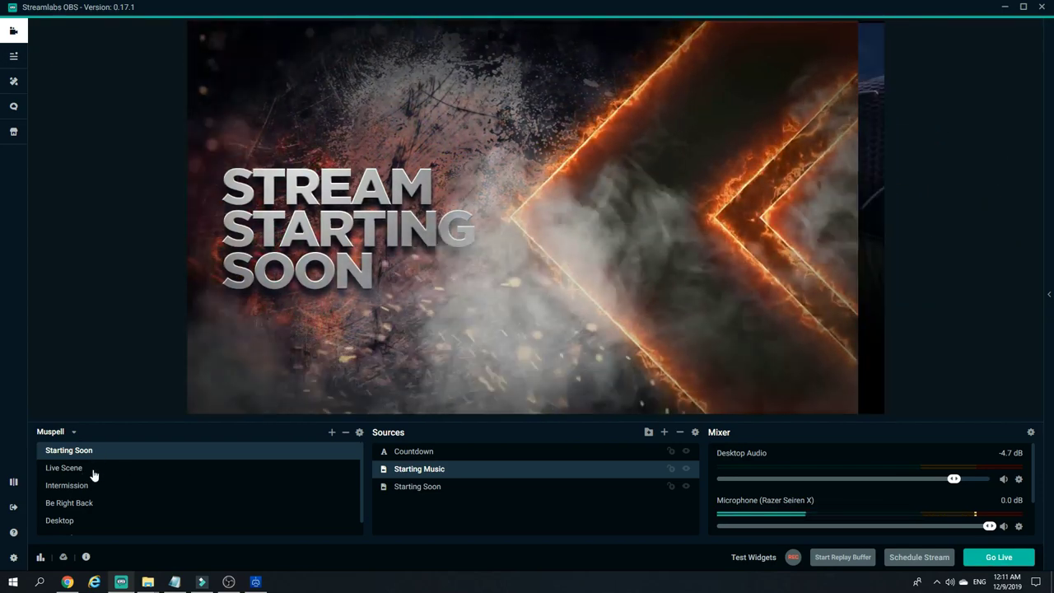
click(74, 467)
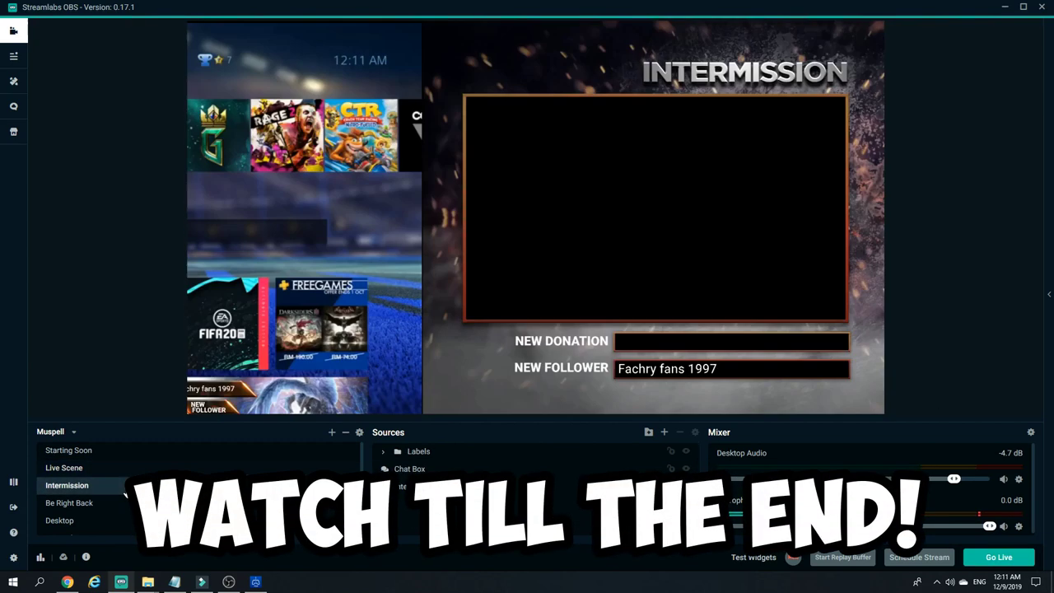
click(129, 467)
click(130, 452)
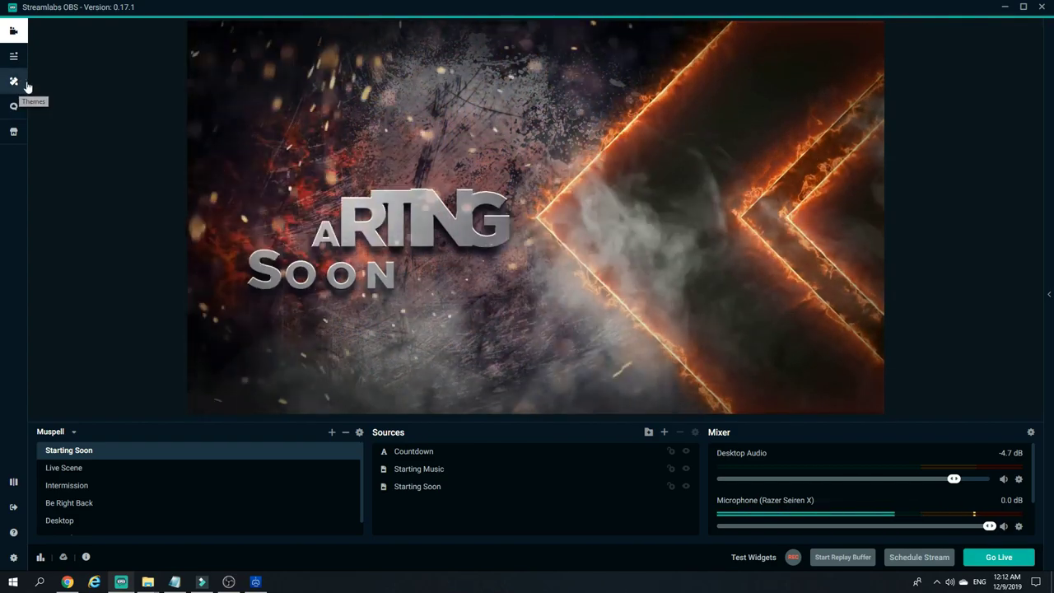
- Open the Themes library and scroll the Scene Themes down to the Facebook Gaming overlays
click(27, 83)
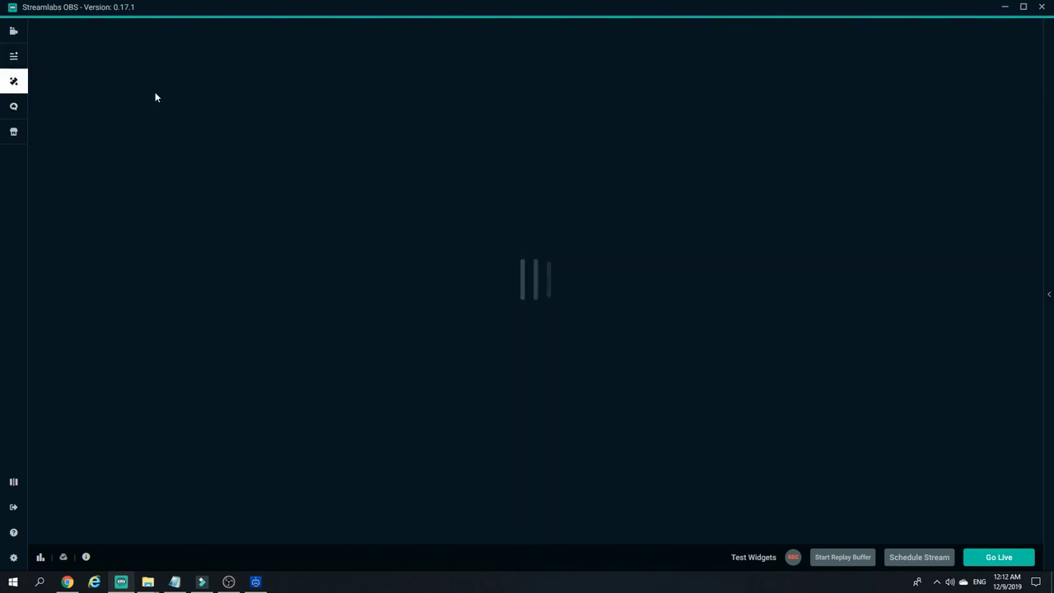
scroll(183, 338, down, 3)
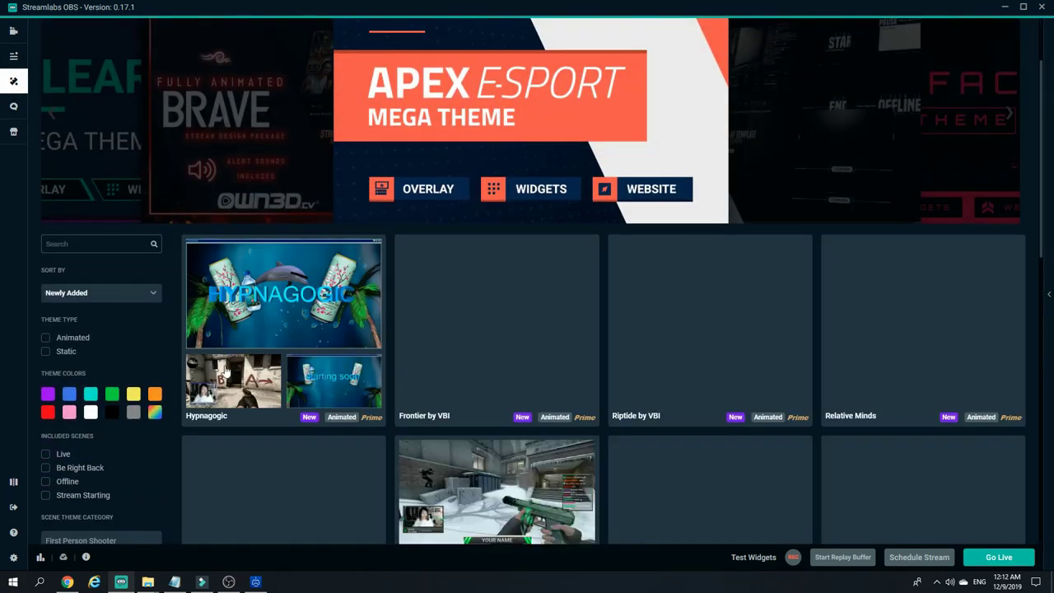
scroll(224, 370, down, 7)
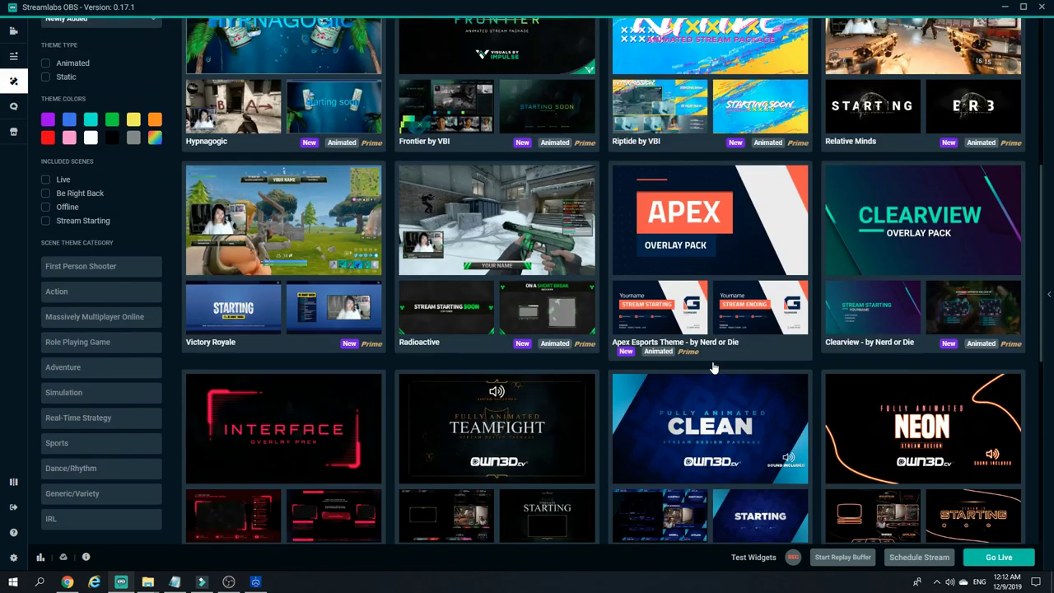
scroll(713, 368, down, 3)
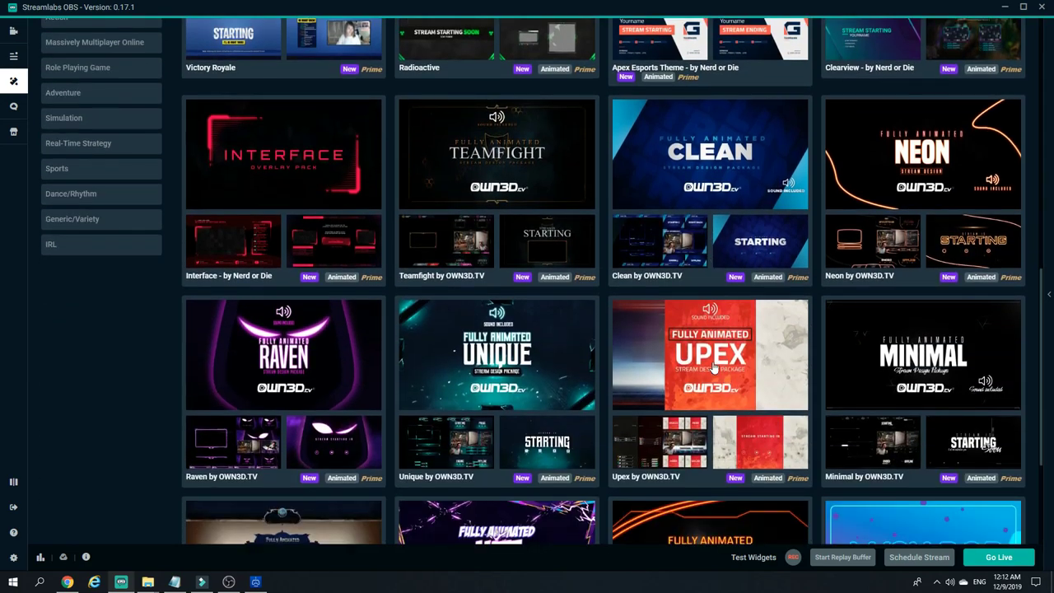
scroll(713, 368, down, 3)
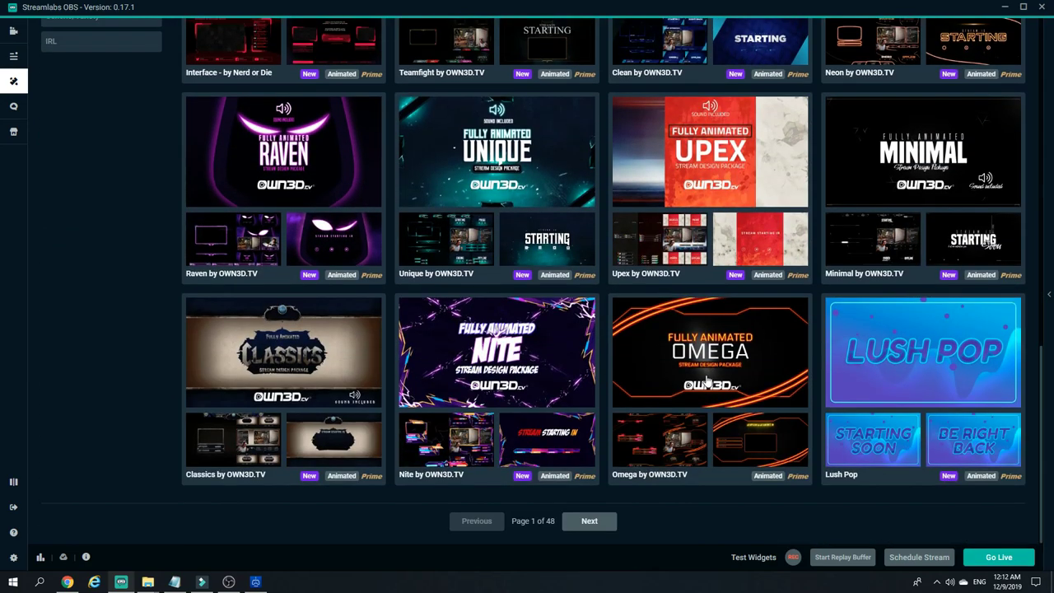
scroll(392, 269, up, 15)
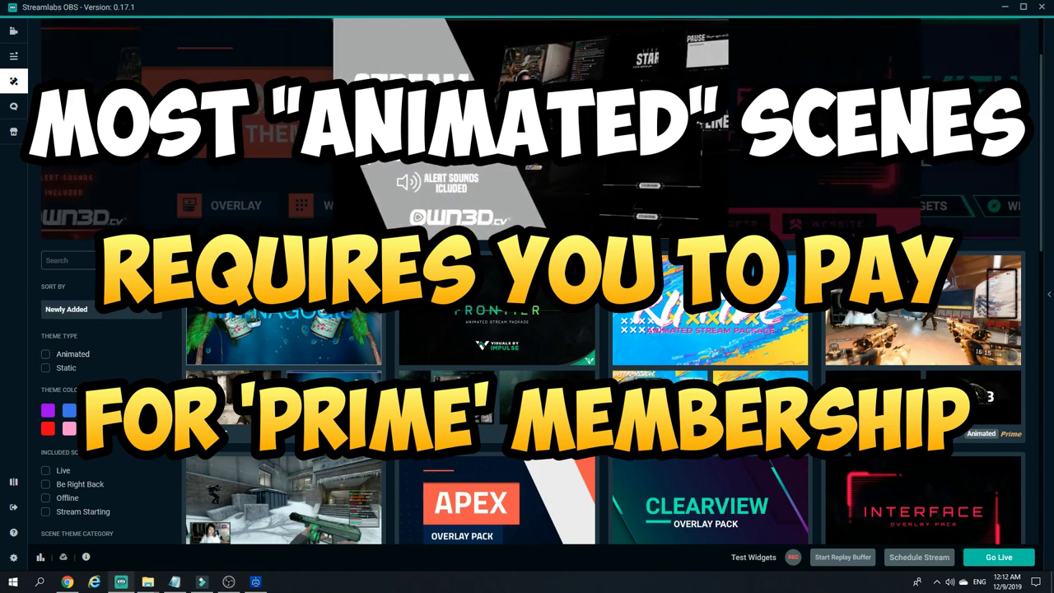
scroll(649, 409, down, 15)
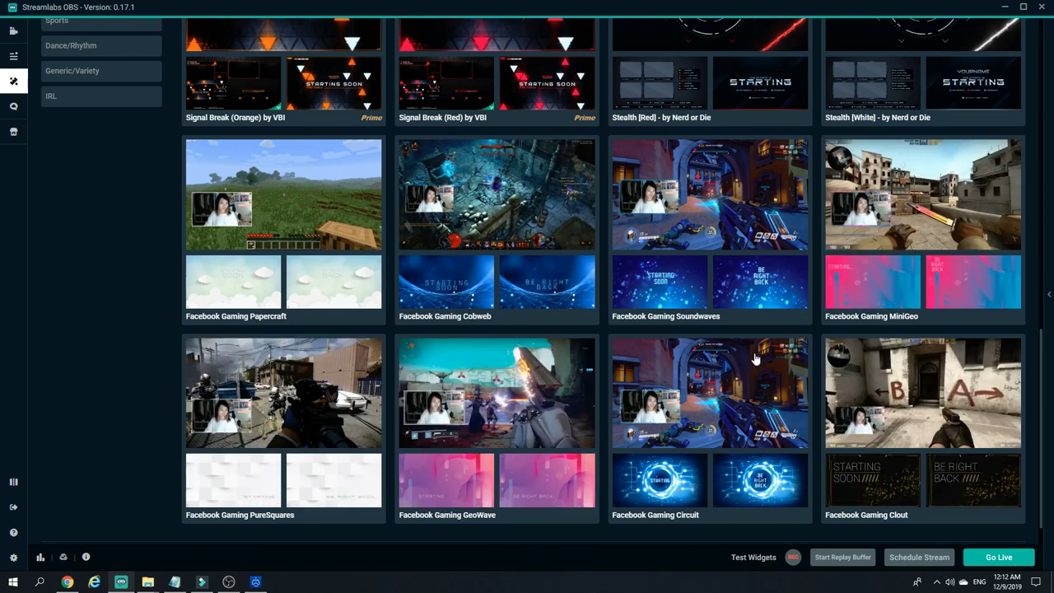
scroll(766, 357, down, 2)
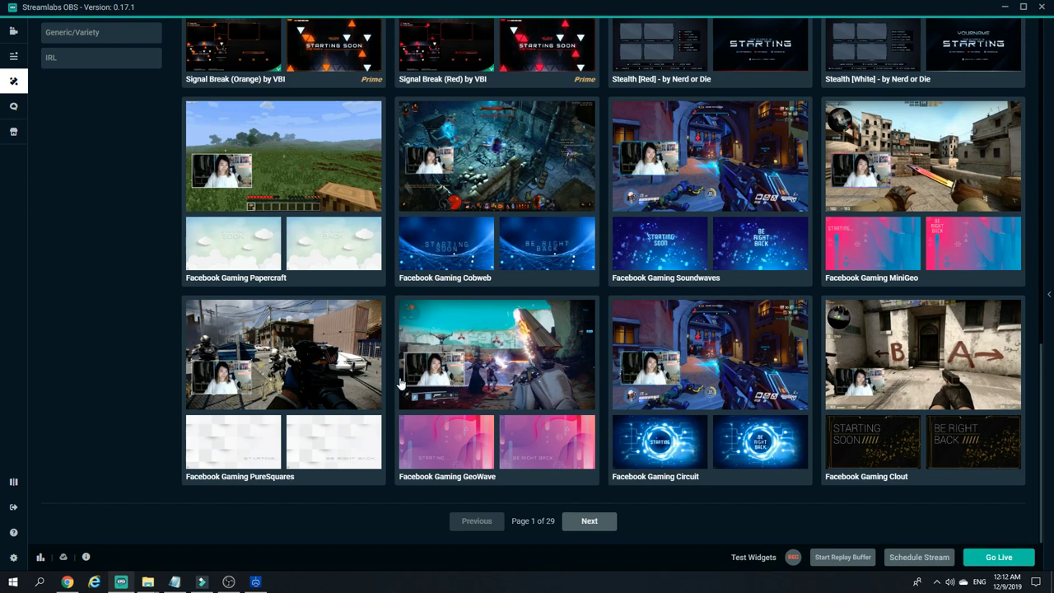
- Preview PureSquares' Starting, Be Right Back and Live scenes, then install the overlay
click(335, 335)
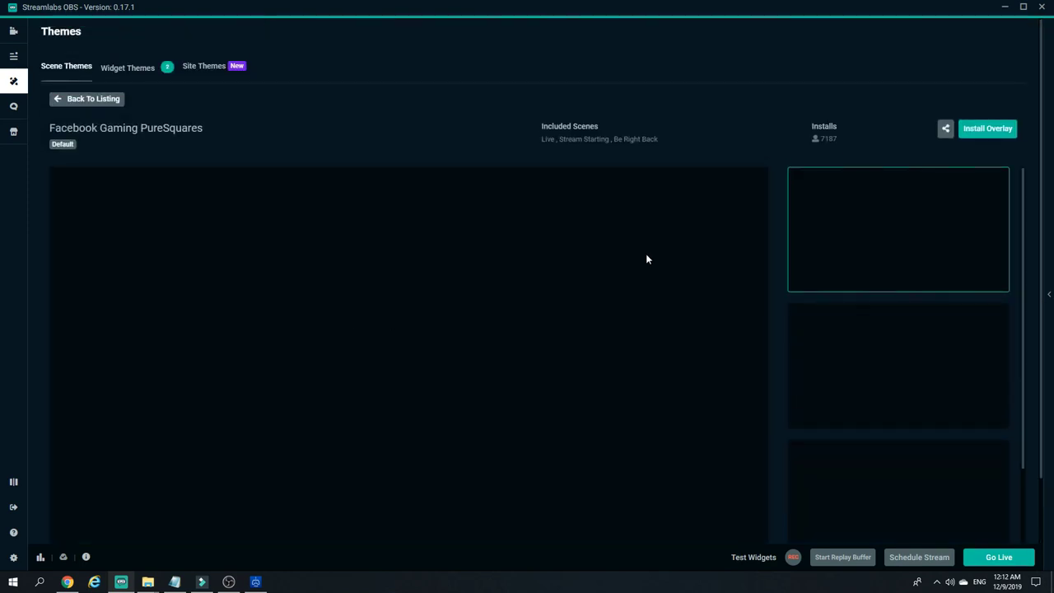
scroll(660, 260, down, 3)
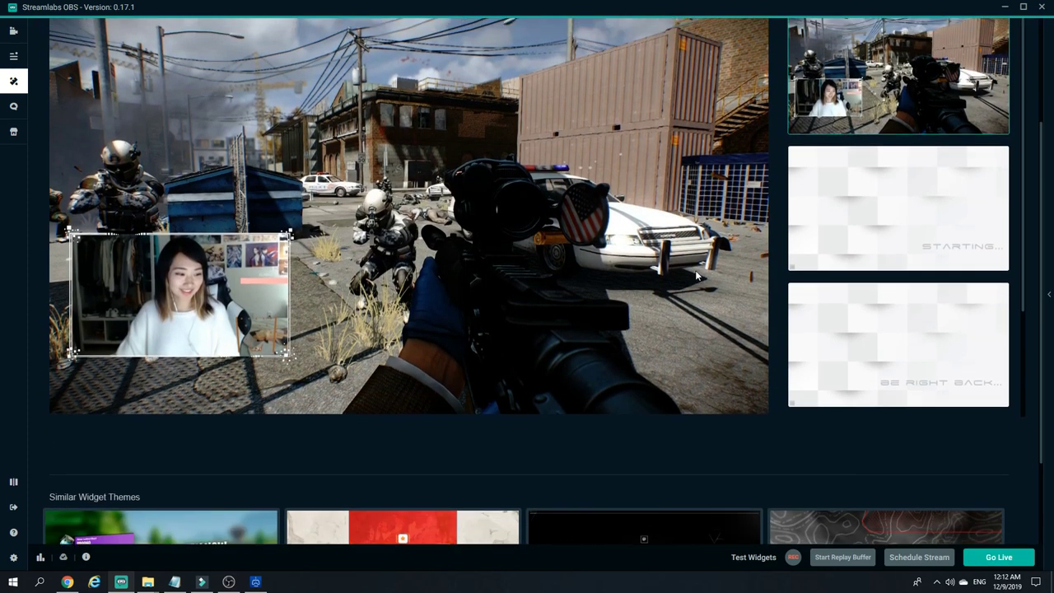
scroll(920, 270, up, 1)
click(920, 269)
click(871, 393)
scroll(894, 318, up, 1)
click(894, 318)
click(893, 207)
scroll(727, 268, up, 1)
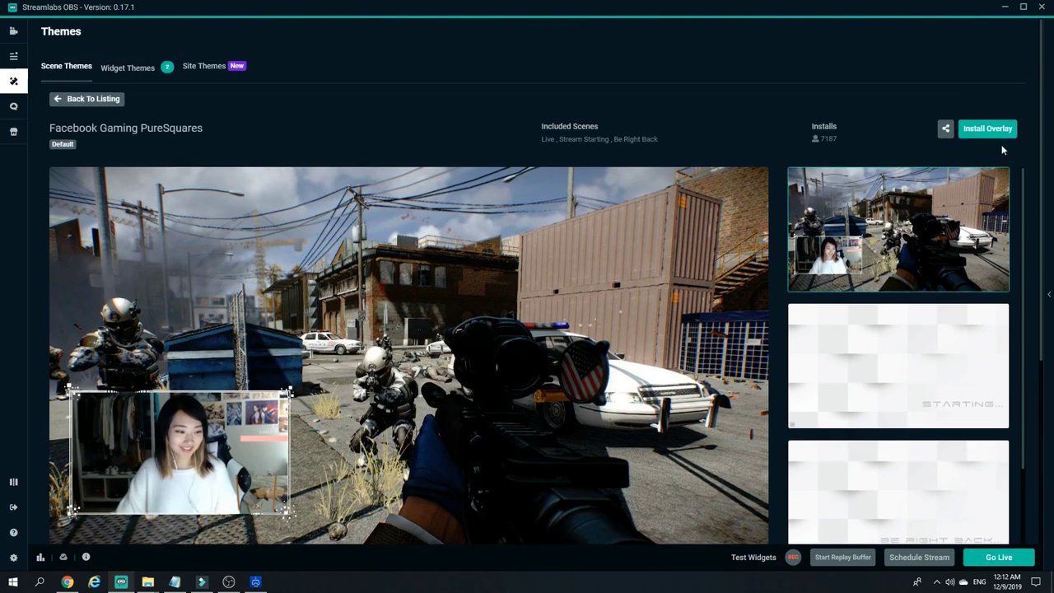
click(987, 131)
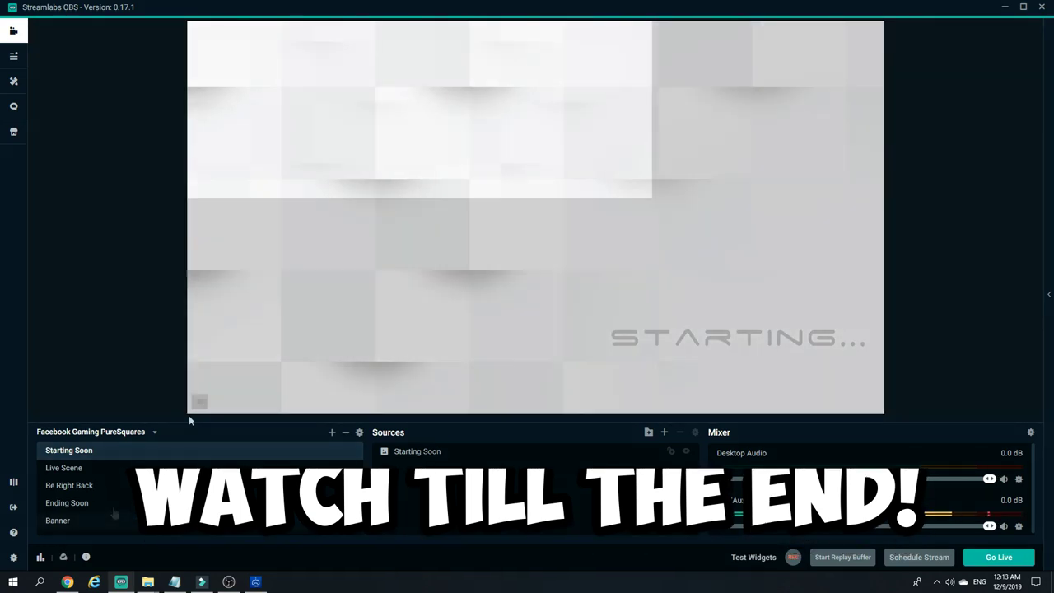
- Preview the Ending Soon, Be Right Back and Live Scene scenes, ending on Starting Soon
click(115, 501)
click(124, 484)
click(125, 466)
click(126, 451)
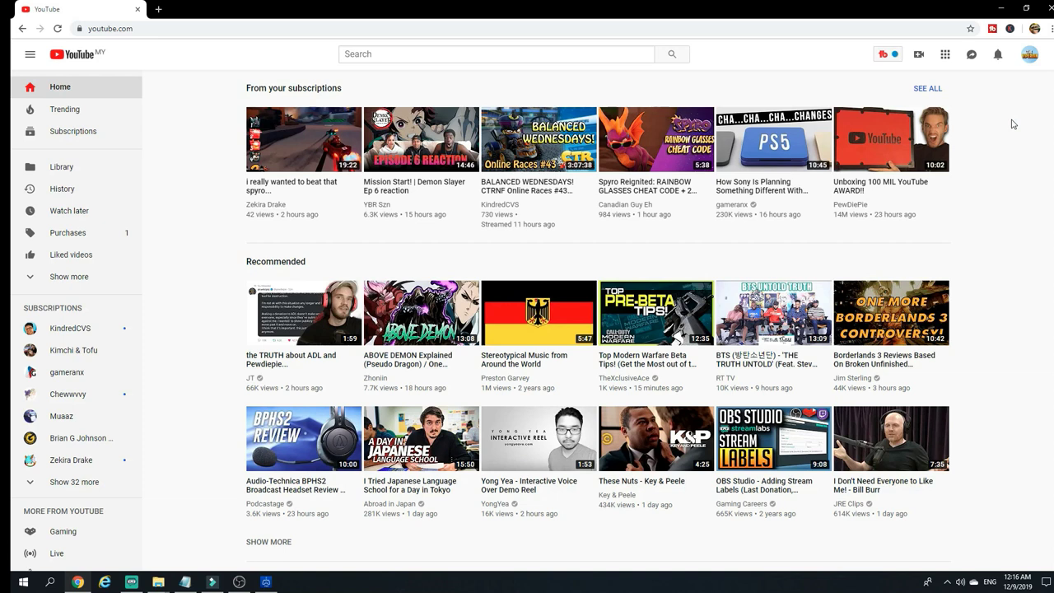
- Open YouTube Studio (beta) from the avatar menu and go to Other features > Live stream now
click(1029, 56)
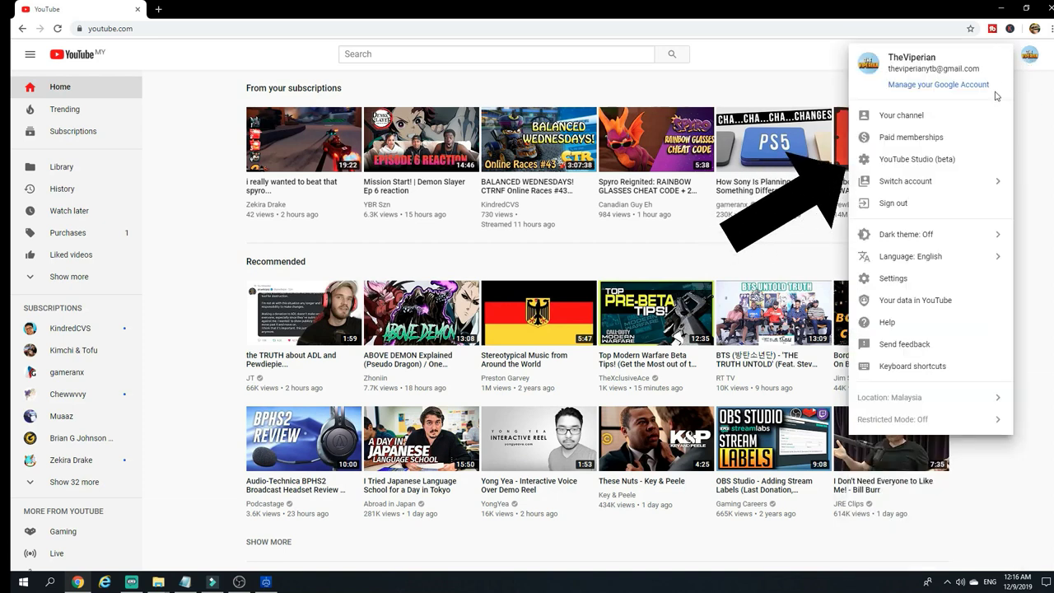
click(936, 159)
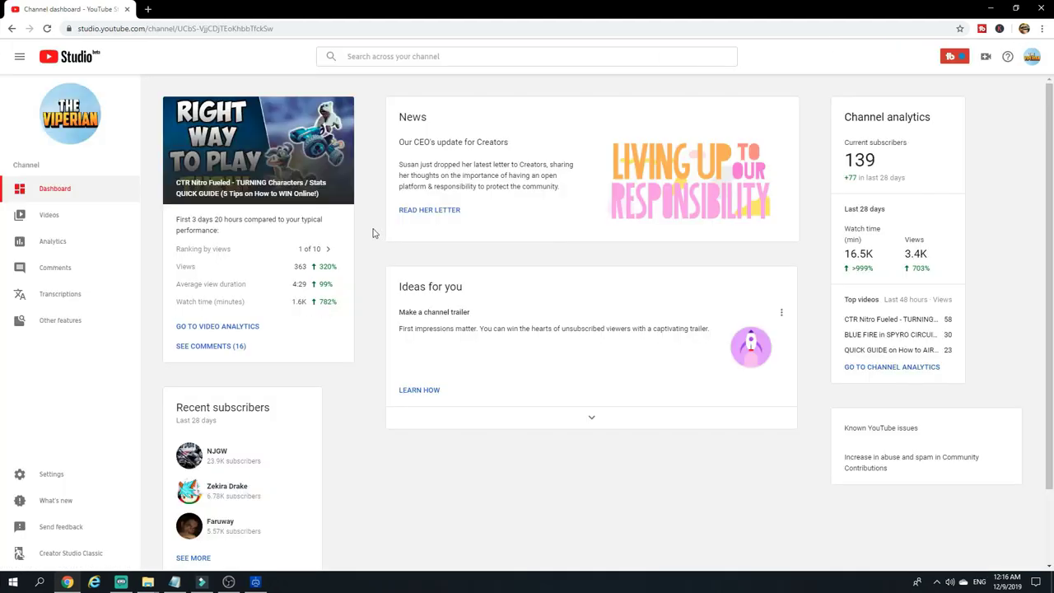
click(94, 329)
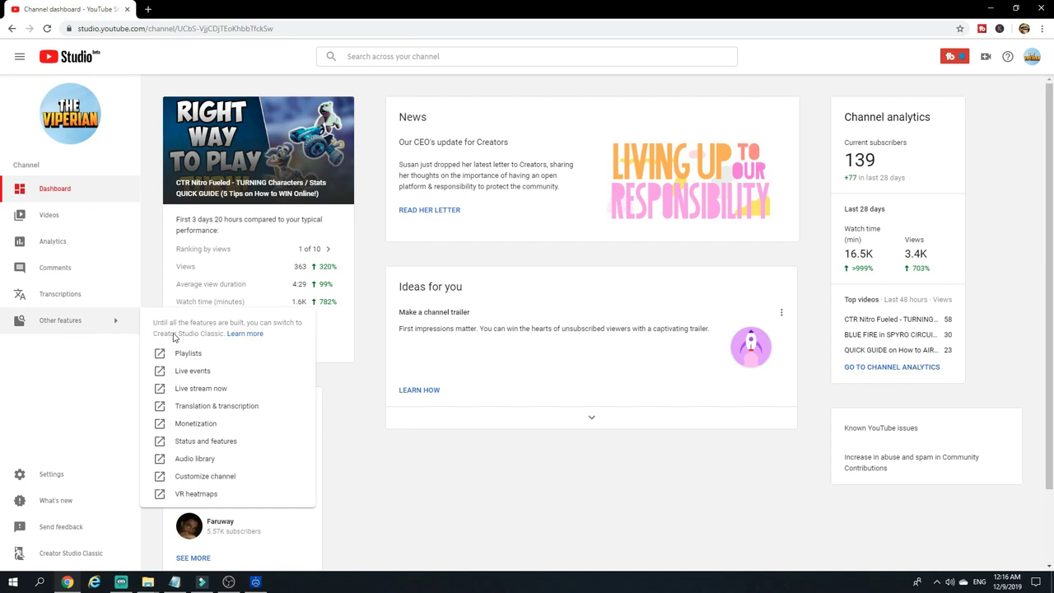
click(213, 390)
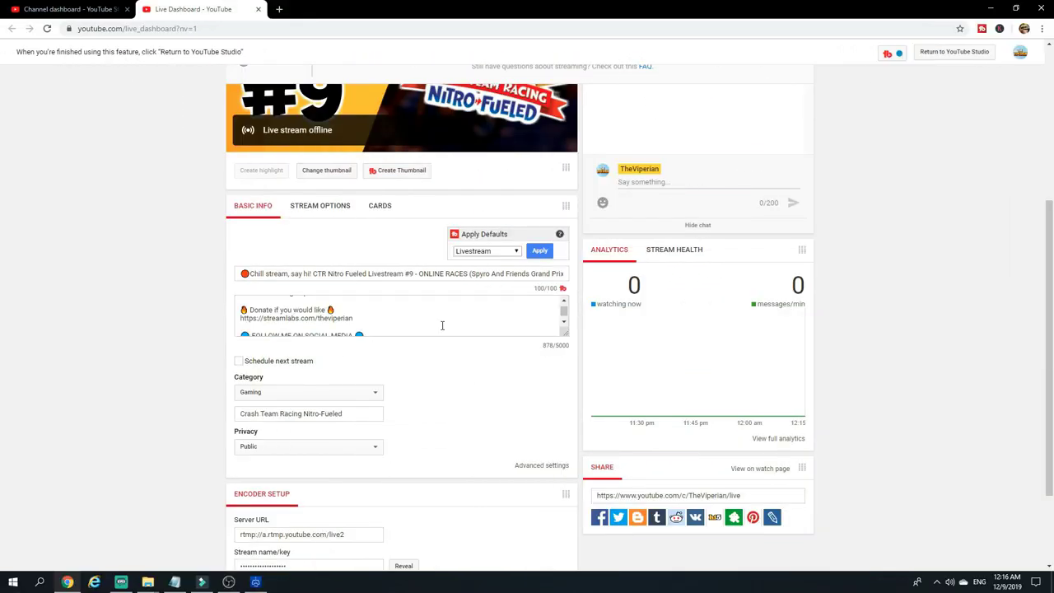
- Scroll to Encoder Setup, copy the Stream name/key, and return to Streamlabs OBS
scroll(431, 316, up, 3)
scroll(458, 405, down, 1)
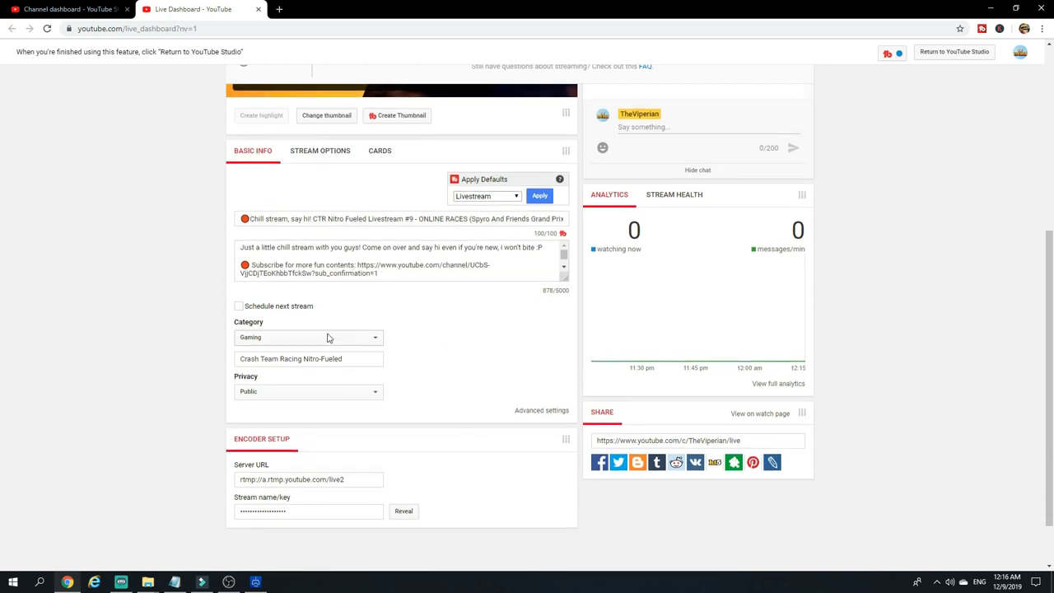
scroll(412, 354, down, 1)
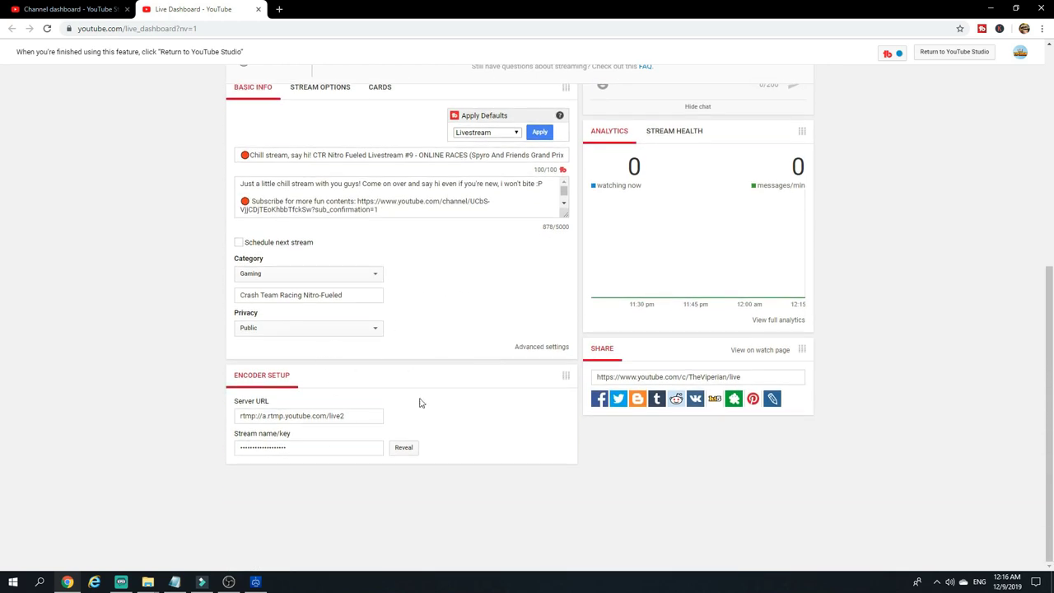
click(307, 450)
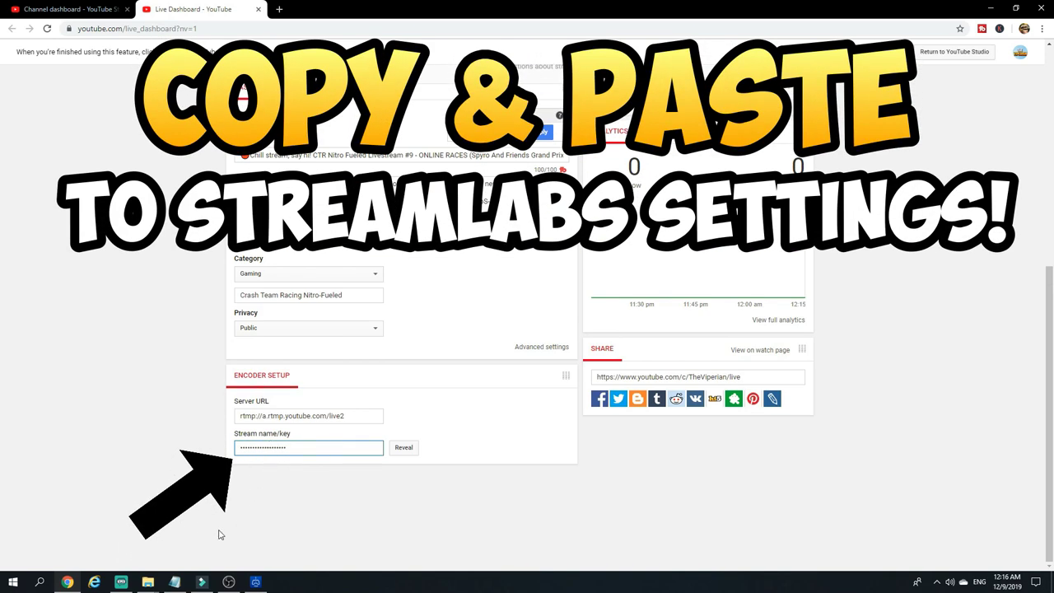
click(121, 581)
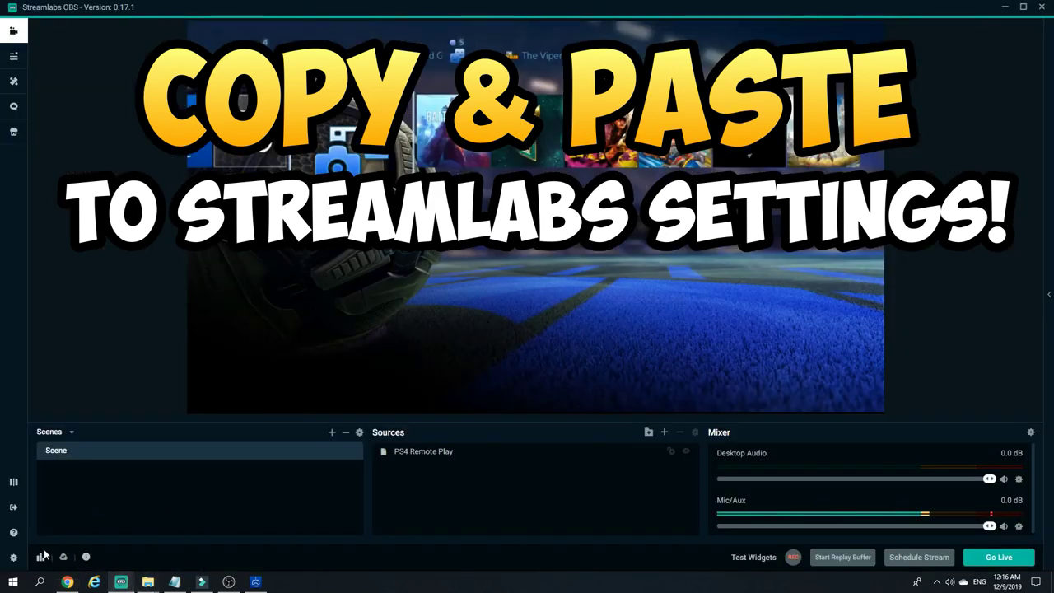
- Review the YouTube service and stream key in Streamlabs Stream settings, then close and minimise Streamlabs
click(13, 557)
click(337, 113)
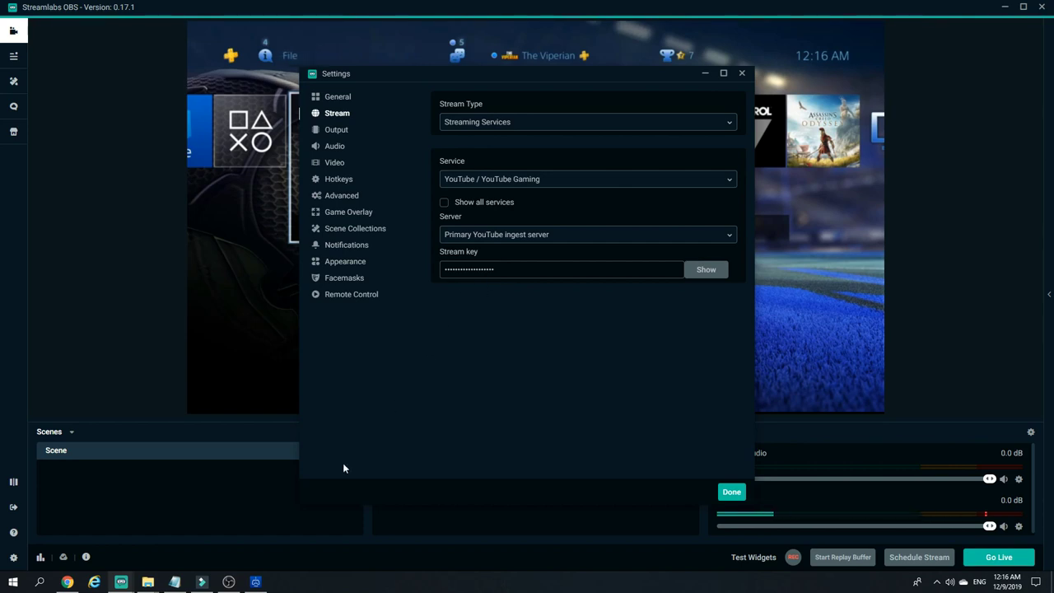
click(146, 332)
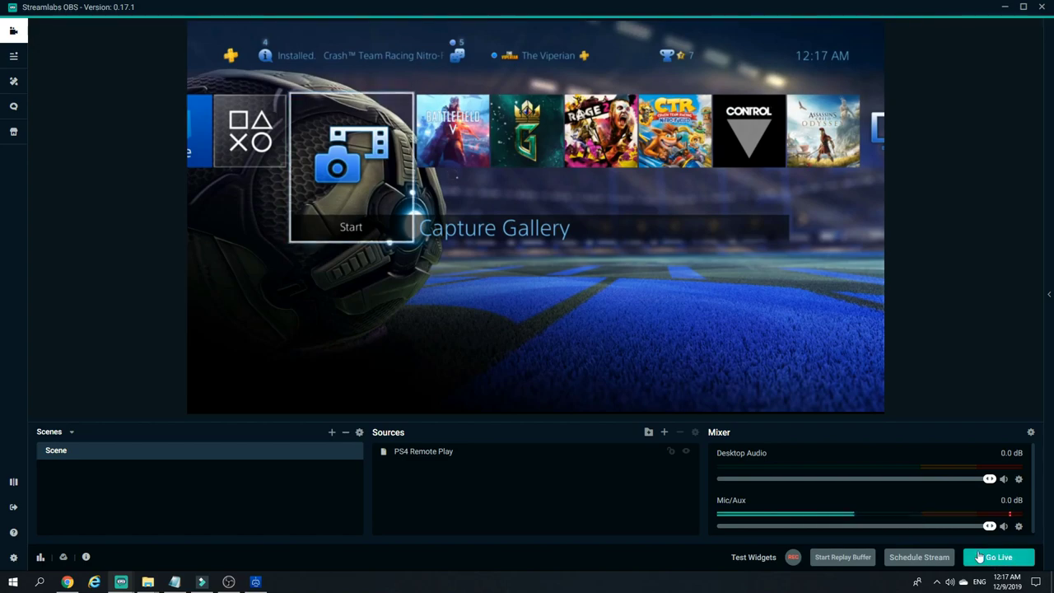
click(120, 580)
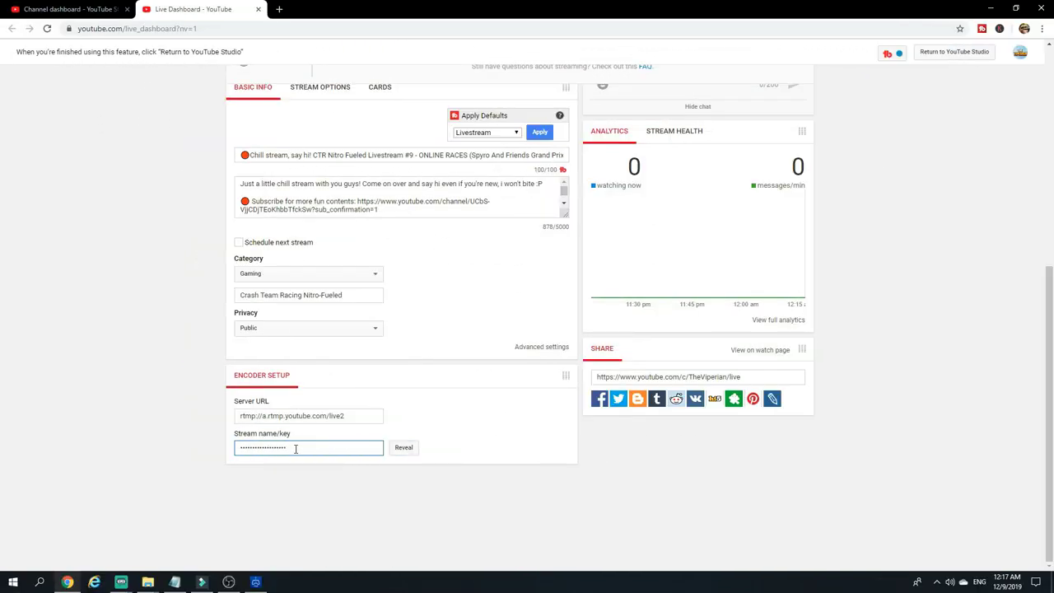
- Paste the copied YouTube stream key into Streamlabs Stream settings, then return to Chrome's dashboard
key(alt+Tab)
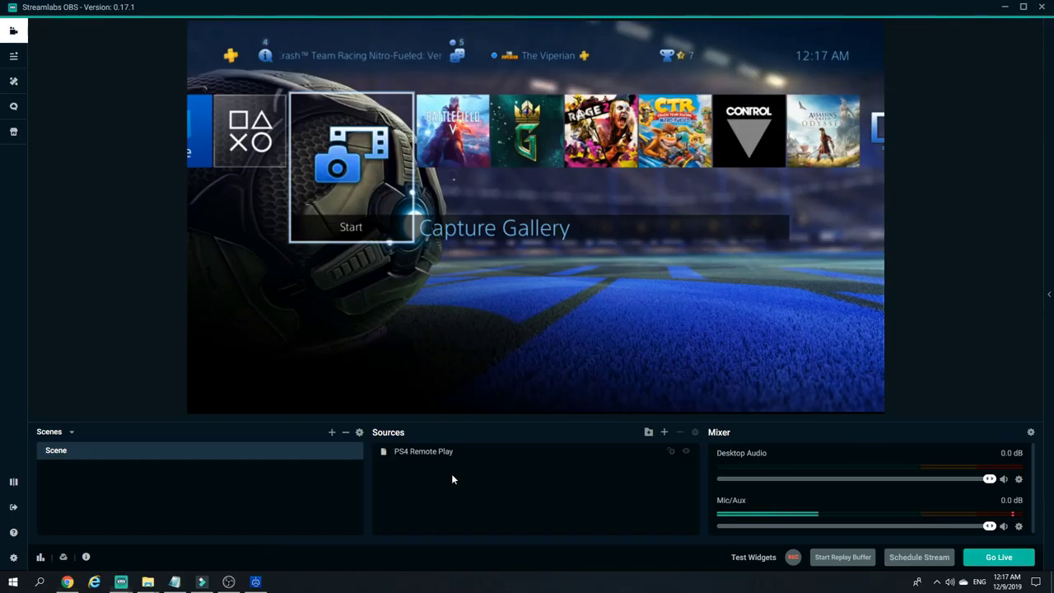
click(14, 559)
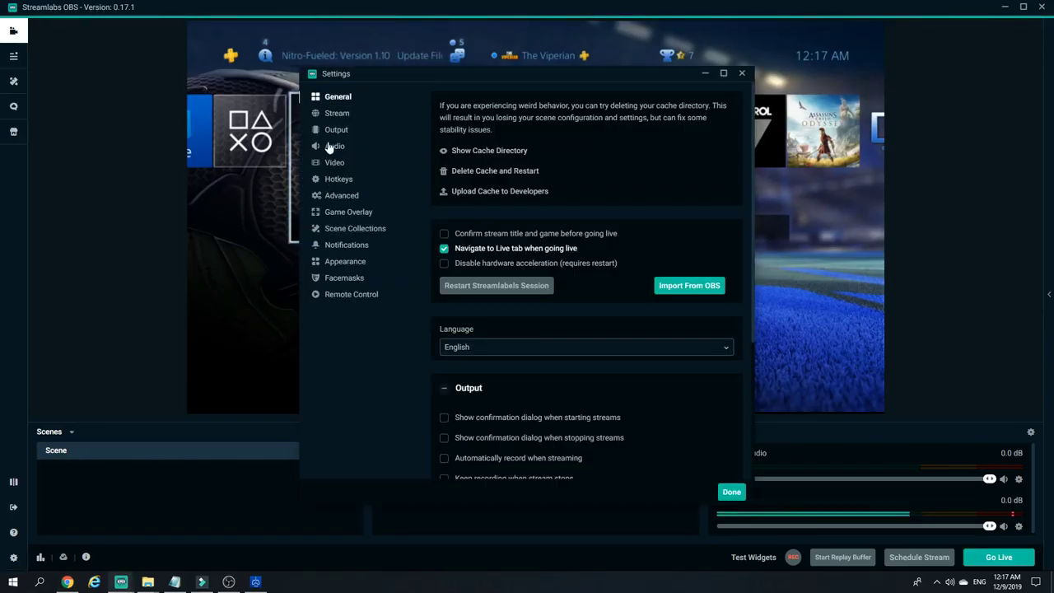
click(337, 113)
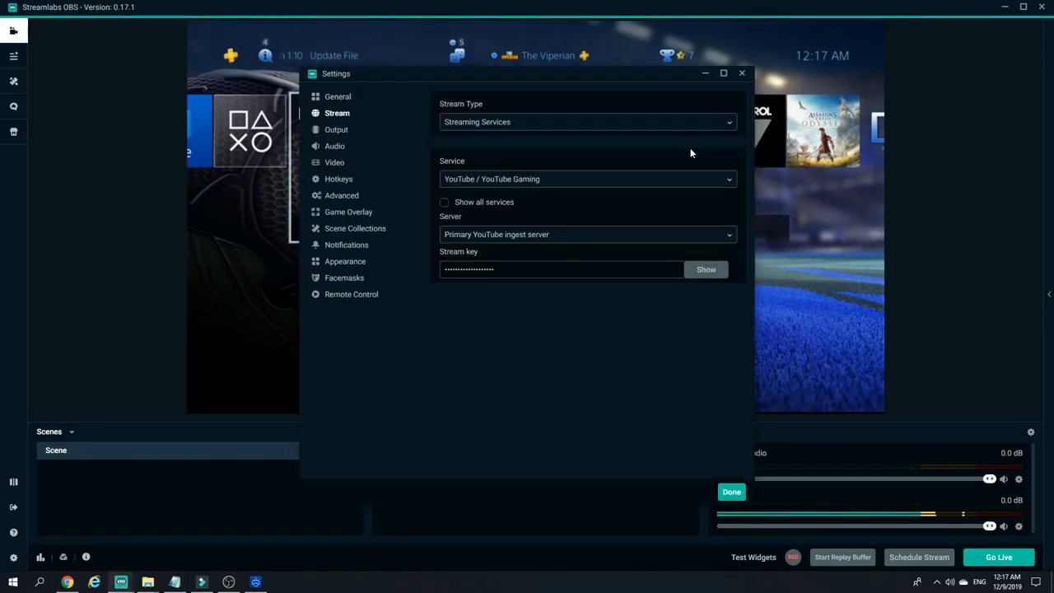
key(Tab)
click(741, 72)
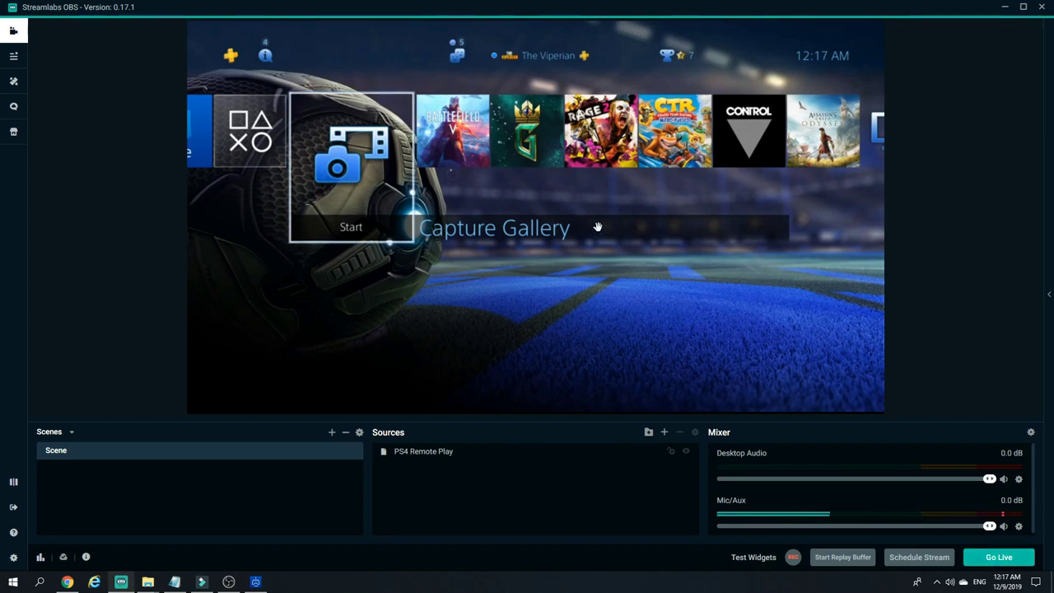
key(alt+Tab)
scroll(458, 252, up, 5)
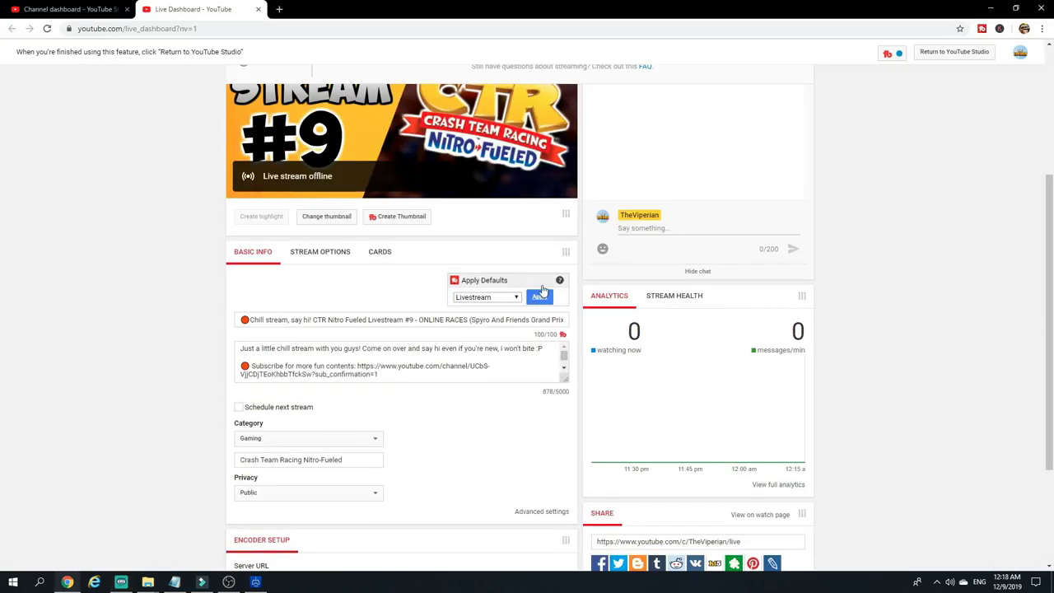